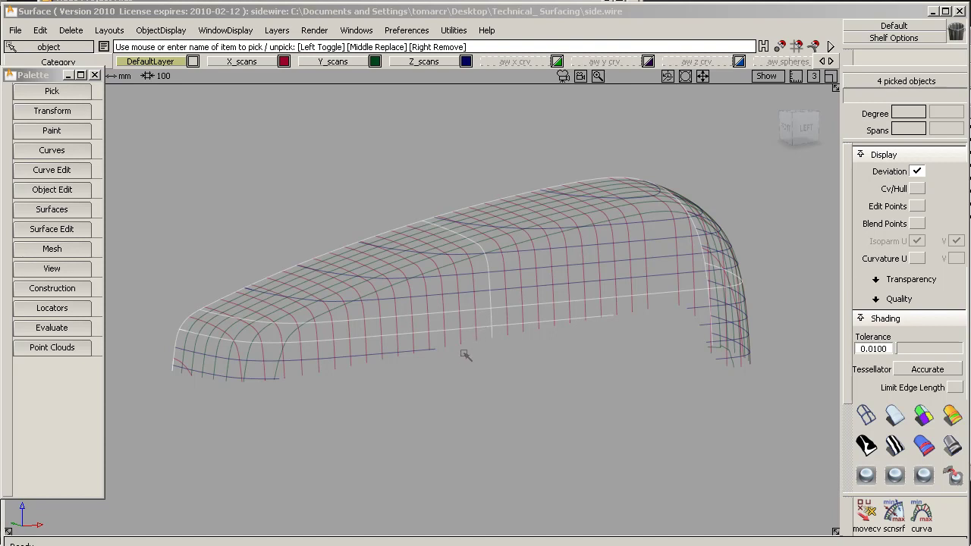
Step: Isolate the outermost Y-section scan curve by hiding everything else, and display it in the left view with nothing picked
{"action": "left_click_drag", "start_coordinate": [463, 353], "coordinate": [463, 247], "text": "ctrl+shift"}
{"action": "left_click_drag", "start_coordinate": [431, 175], "coordinate": [428, 213], "text": "ctrl+shift"}
{"action": "left_click", "coordinate": [417, 224]}
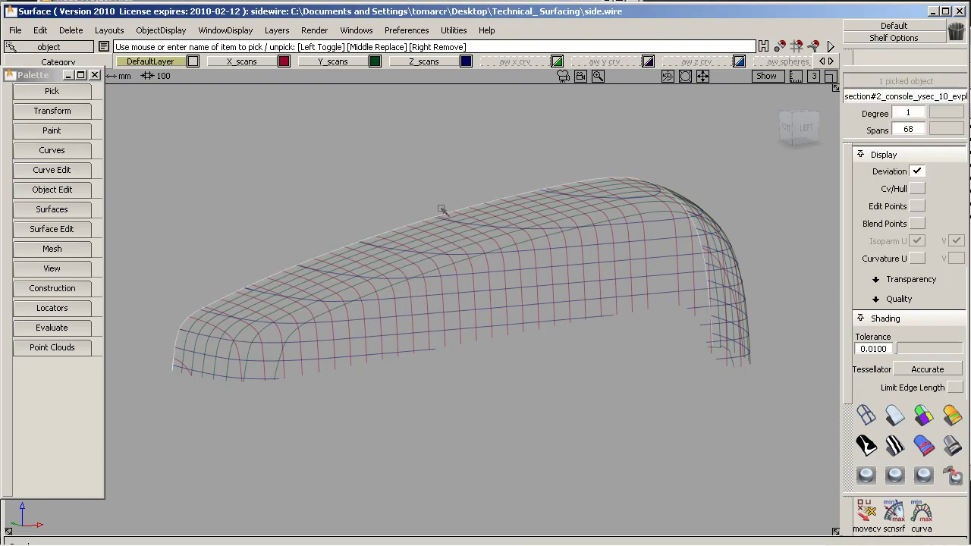
{"action": "left_click", "coordinate": [167, 34]}
{"action": "left_click", "coordinate": [163, 108]}
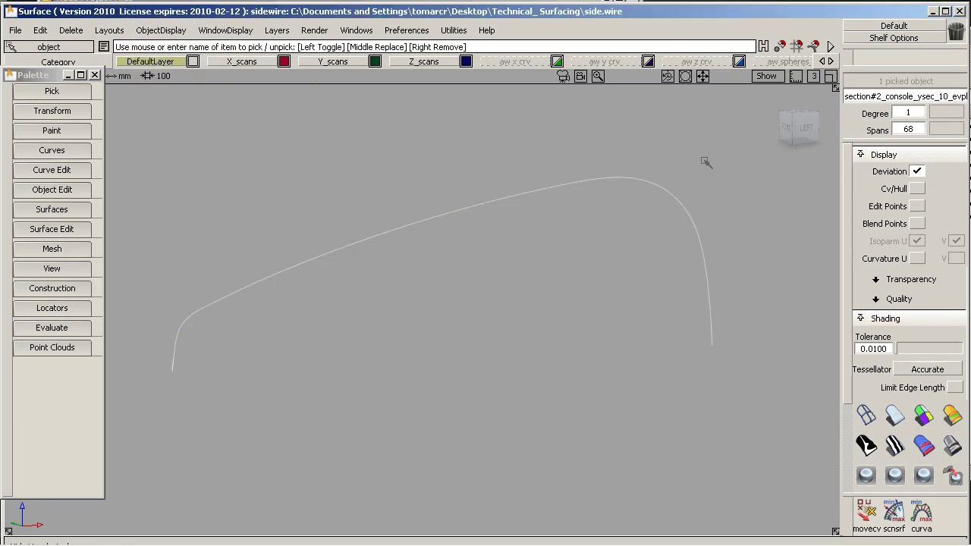
{"action": "left_click", "coordinate": [807, 130]}
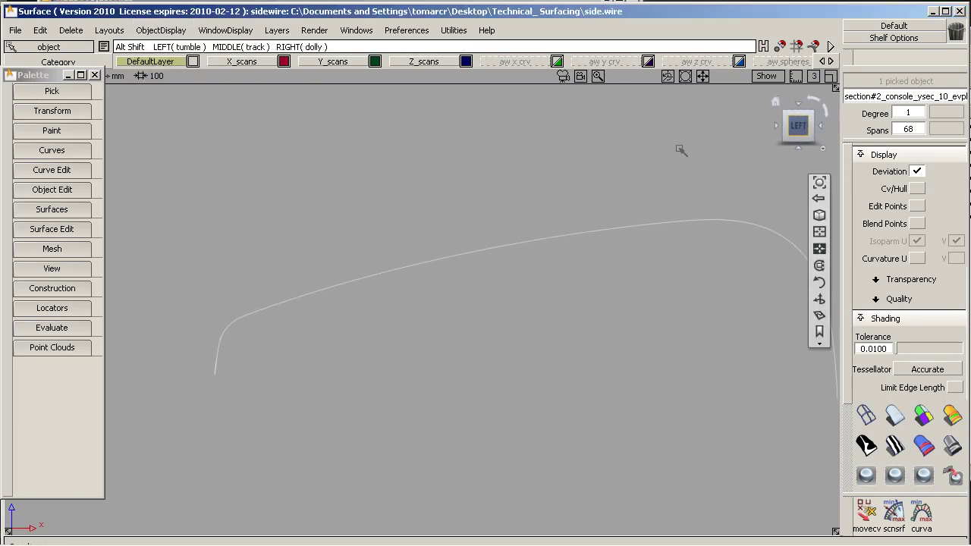
{"action": "left_click_drag", "start_coordinate": [476, 331], "coordinate": [457, 215], "text": "ctrl+shift"}
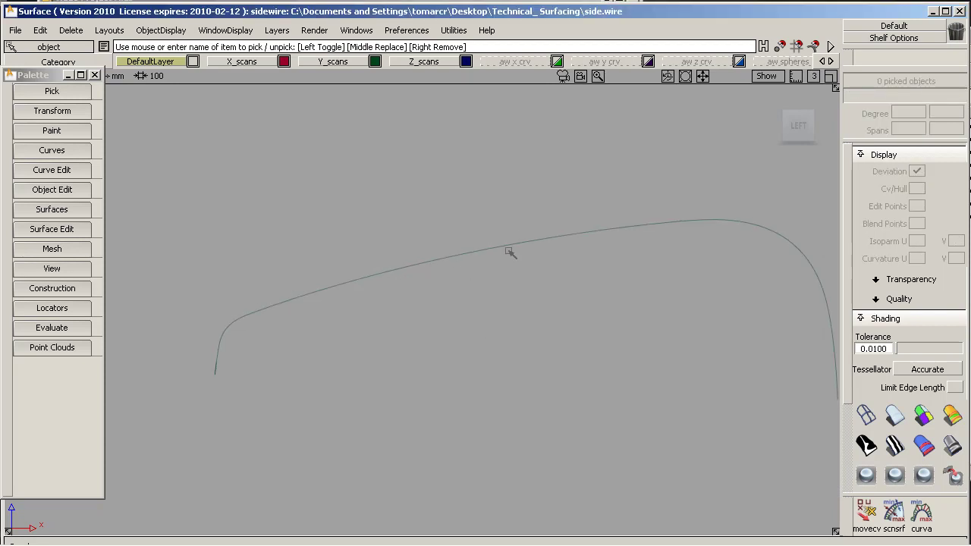
Step: Fit a degree 5, one-span curve to the scan section, limiting it to the long gentle stretch between the two rounded corners
{"action": "left_click", "coordinate": [69, 172]}
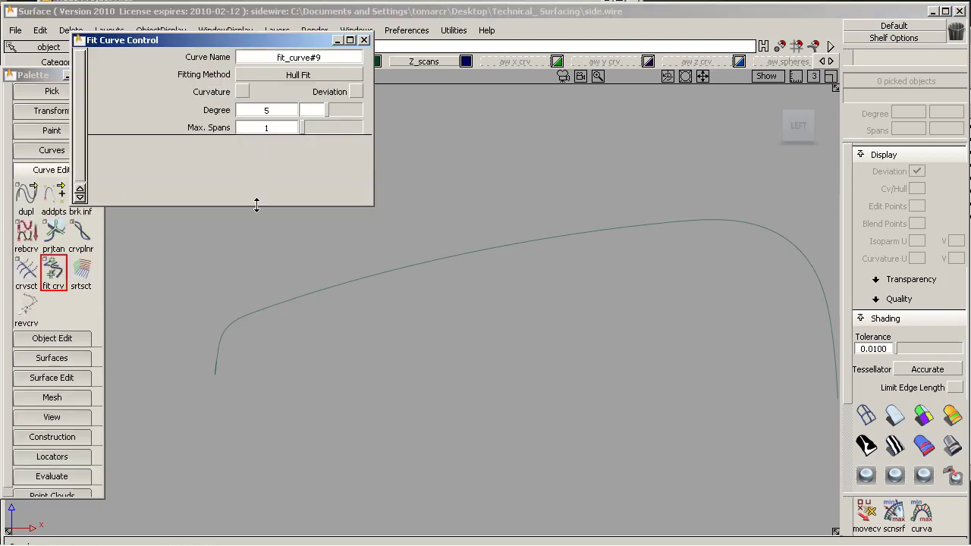
{"action": "left_click_drag", "start_coordinate": [286, 45], "coordinate": [253, 64]}
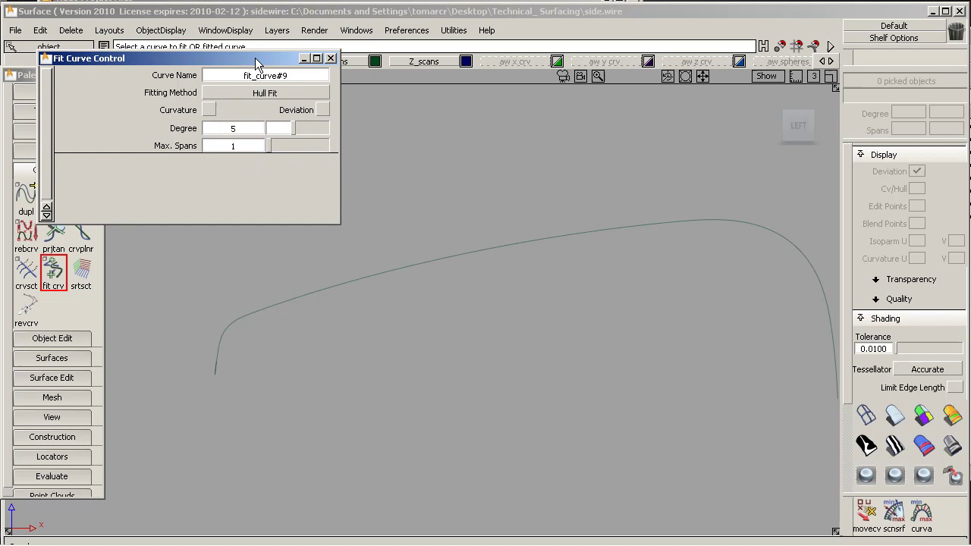
{"action": "left_click", "coordinate": [322, 292]}
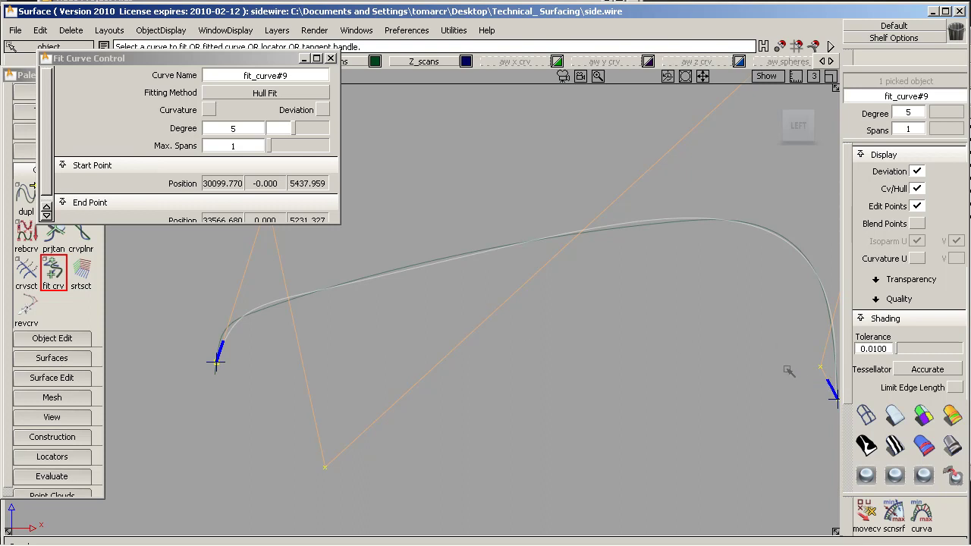
{"action": "left_click_drag", "start_coordinate": [216, 363], "coordinate": [280, 320]}
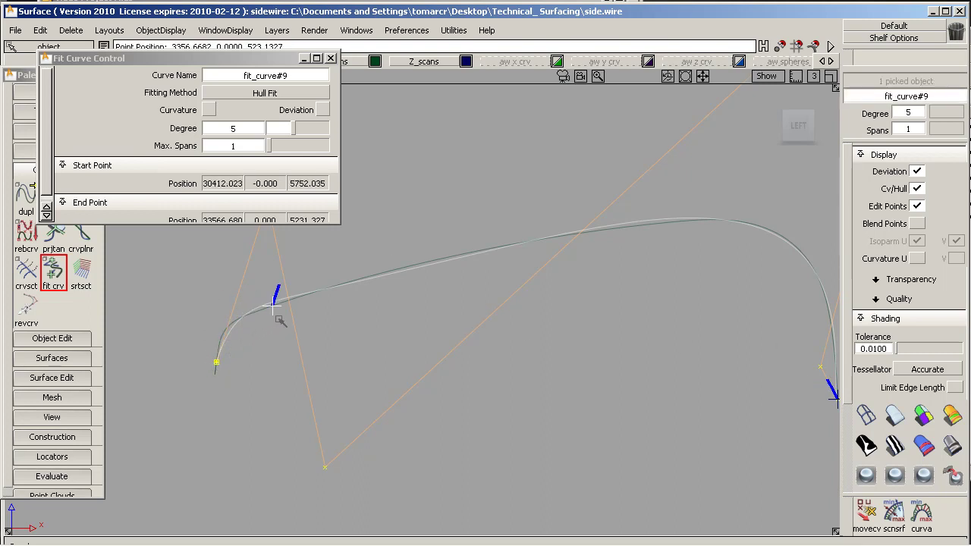
{"action": "middle_click_drag", "start_coordinate": [721, 306], "coordinate": [682, 312], "text": "alt+shift"}
{"action": "mouse_move", "coordinate": [761, 383]}
{"action": "left_mouse_down"}
{"action": "mouse_move", "coordinate": [736, 292]}
{"action": "mouse_move", "coordinate": [671, 262]}
{"action": "left_mouse_up"}
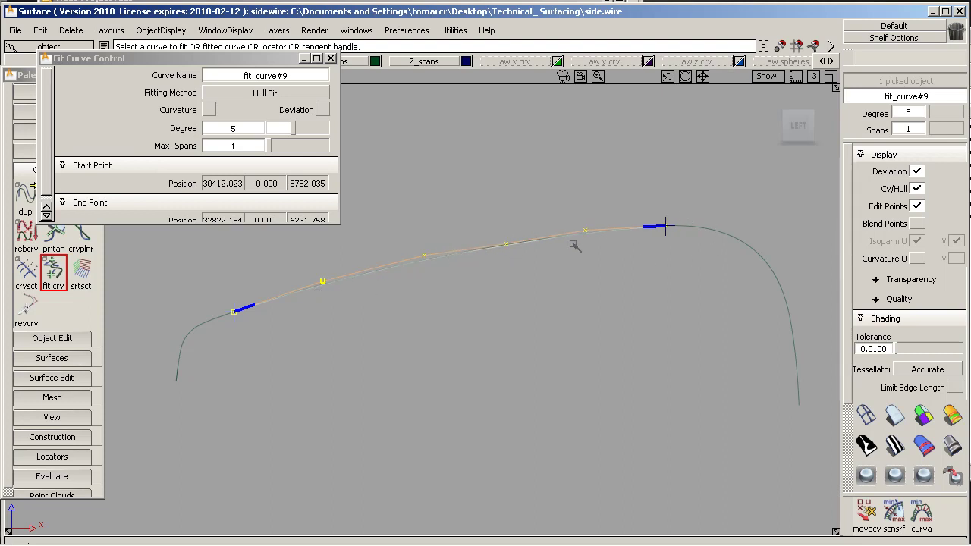
{"action": "left_click_drag", "start_coordinate": [666, 225], "coordinate": [655, 228]}
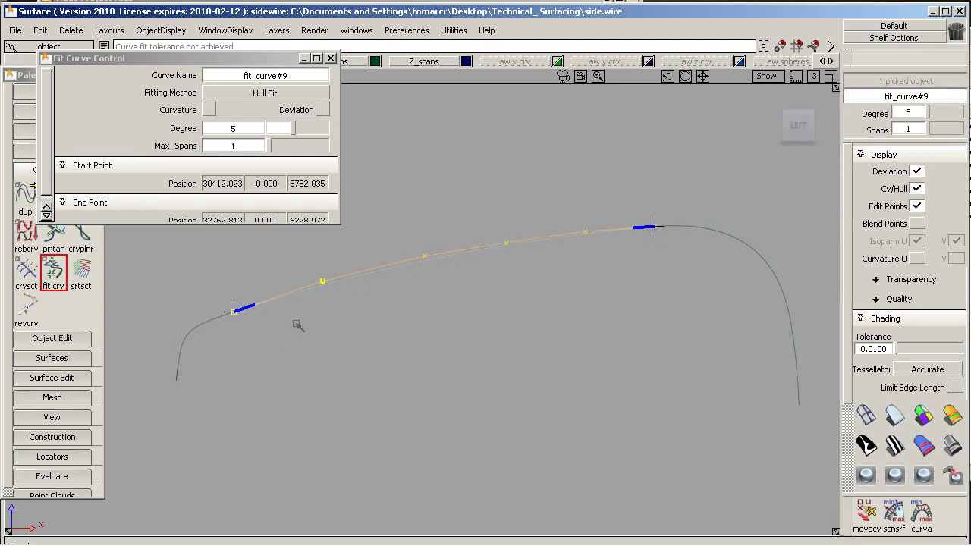
{"action": "left_click_drag", "start_coordinate": [236, 312], "coordinate": [224, 321]}
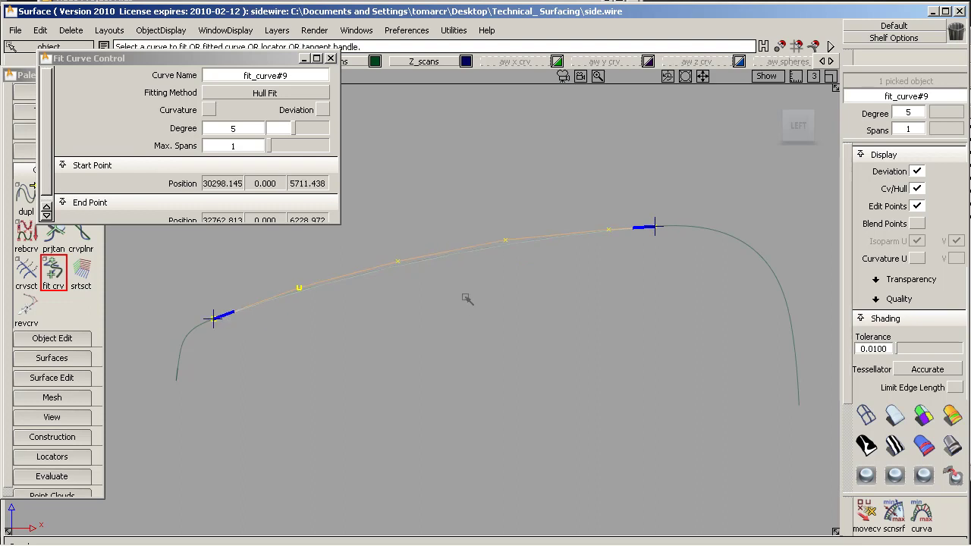
{"action": "left_click_drag", "start_coordinate": [484, 331], "coordinate": [492, 284], "text": "ctrl+shift"}
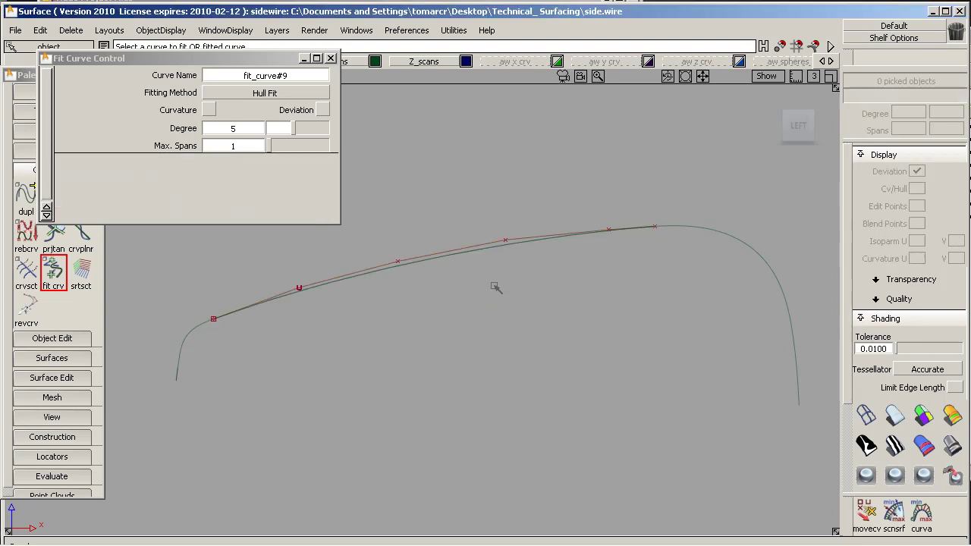
Step: Fit a degree 2, one-span curve to the steep end of the section below the large rounded corner
{"action": "middle_click_drag", "start_coordinate": [604, 296], "coordinate": [545, 295], "text": "alt+shift"}
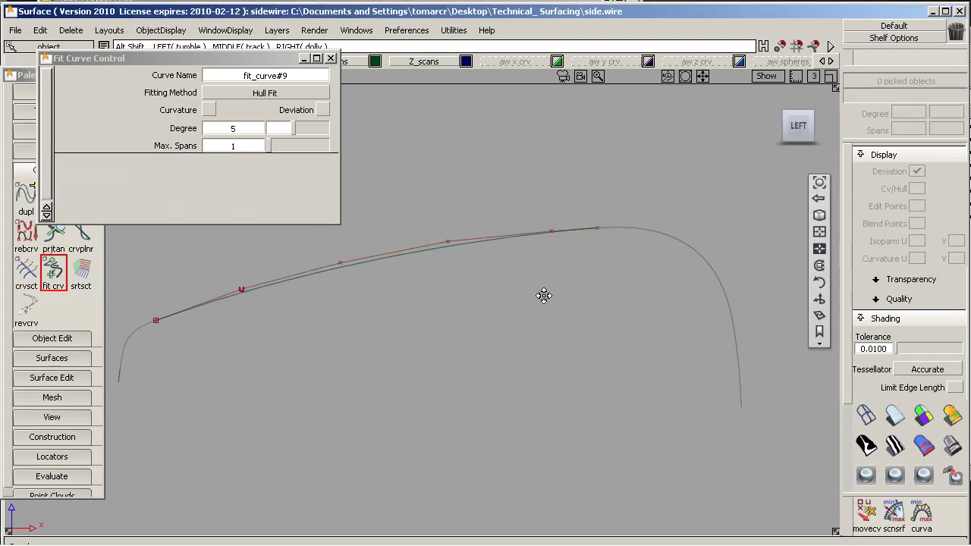
{"action": "left_click", "coordinate": [741, 384]}
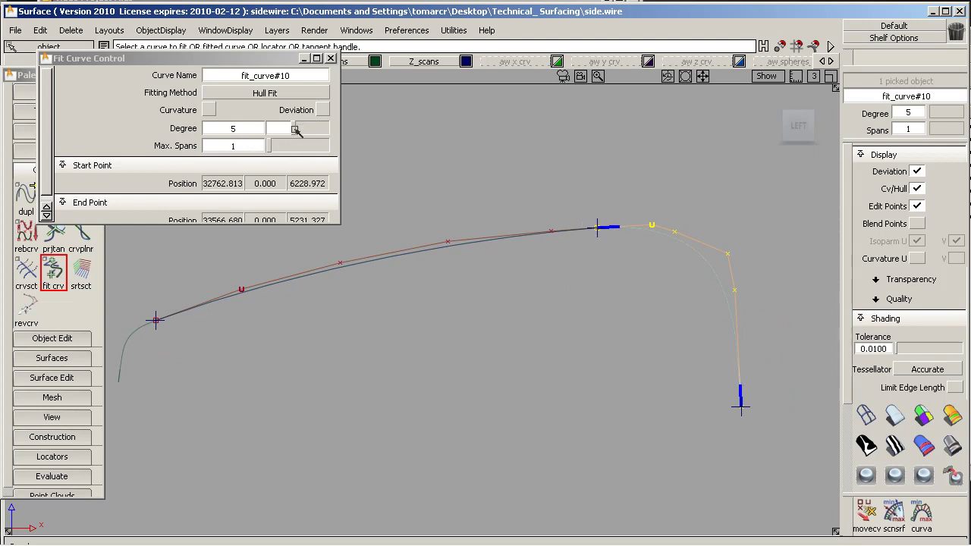
{"action": "left_click_drag", "start_coordinate": [299, 129], "coordinate": [268, 130]}
{"action": "left_click_drag", "start_coordinate": [599, 229], "coordinate": [726, 296]}
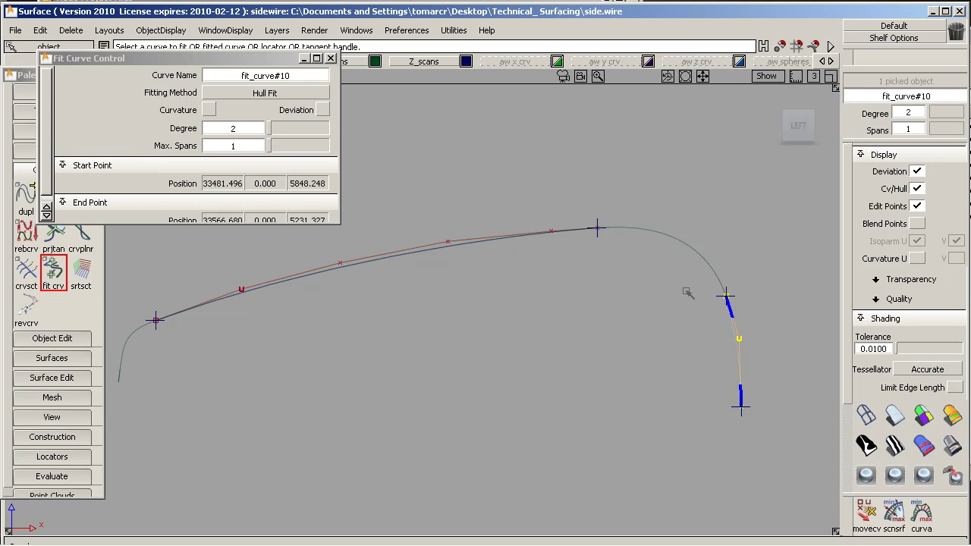
{"action": "left_click_drag", "start_coordinate": [642, 329], "coordinate": [636, 281], "text": "ctrl+shift"}
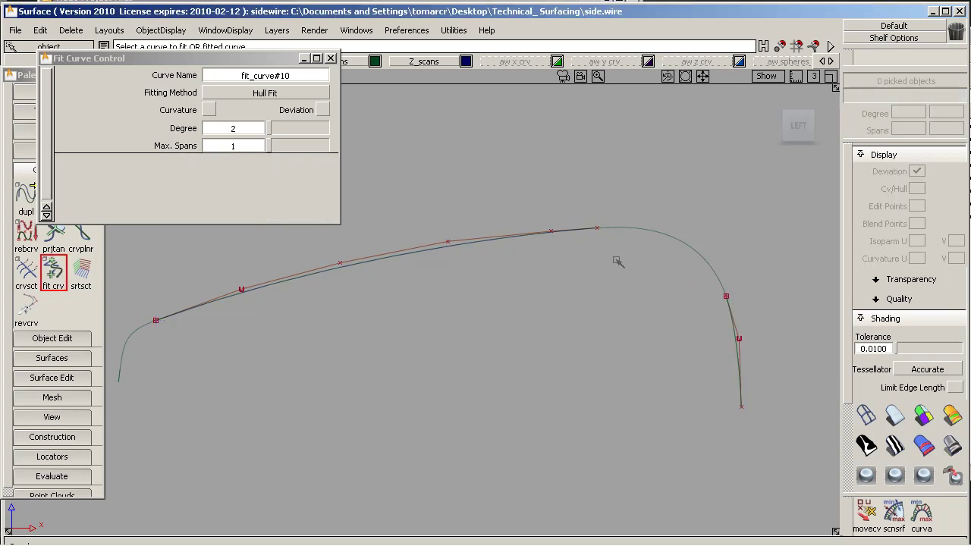
Step: Fit a degree 2, one-span curve to the short steep end below the section's small rounded corner, and finish curve fitting
{"action": "middle_click_drag", "start_coordinate": [412, 312], "coordinate": [544, 302], "text": "alt+shift"}
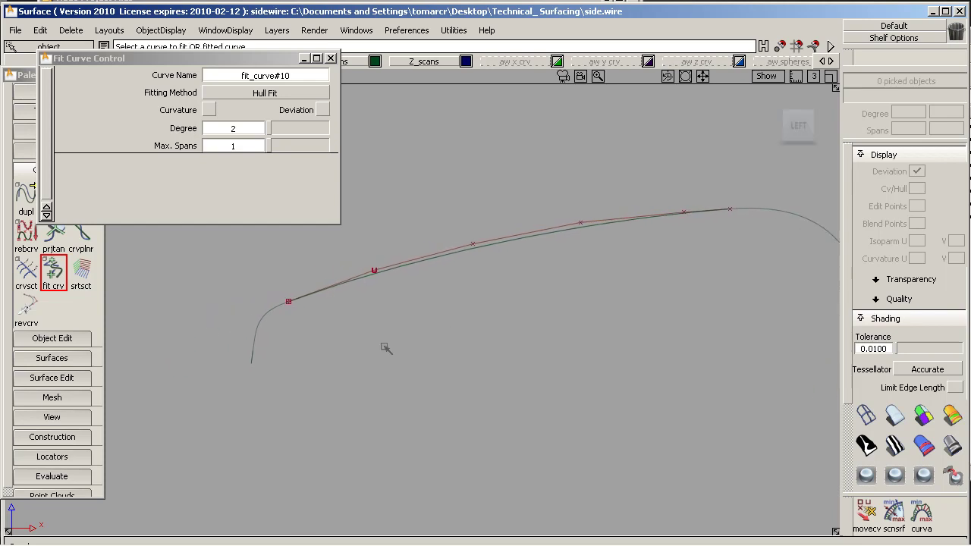
{"action": "left_click", "coordinate": [253, 351]}
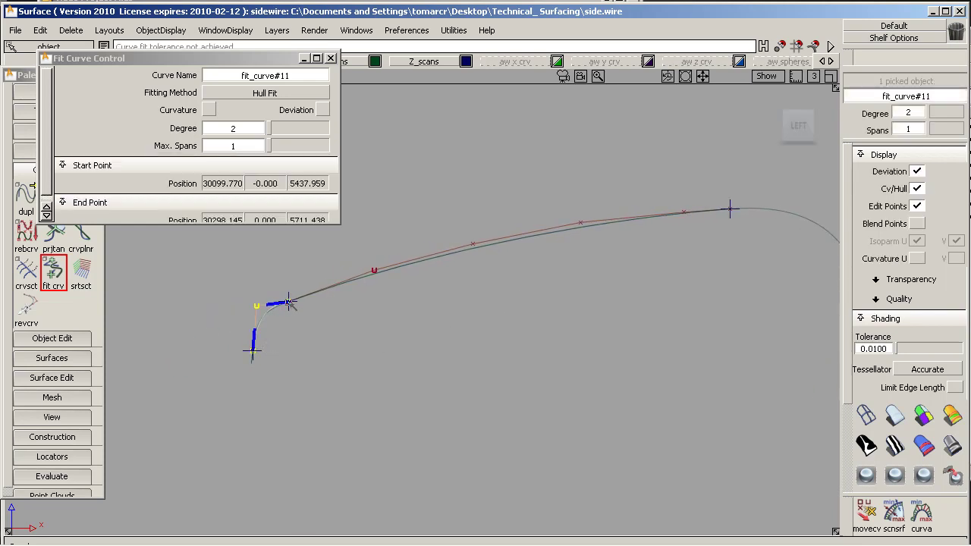
{"action": "left_click_drag", "start_coordinate": [258, 306], "coordinate": [255, 312]}
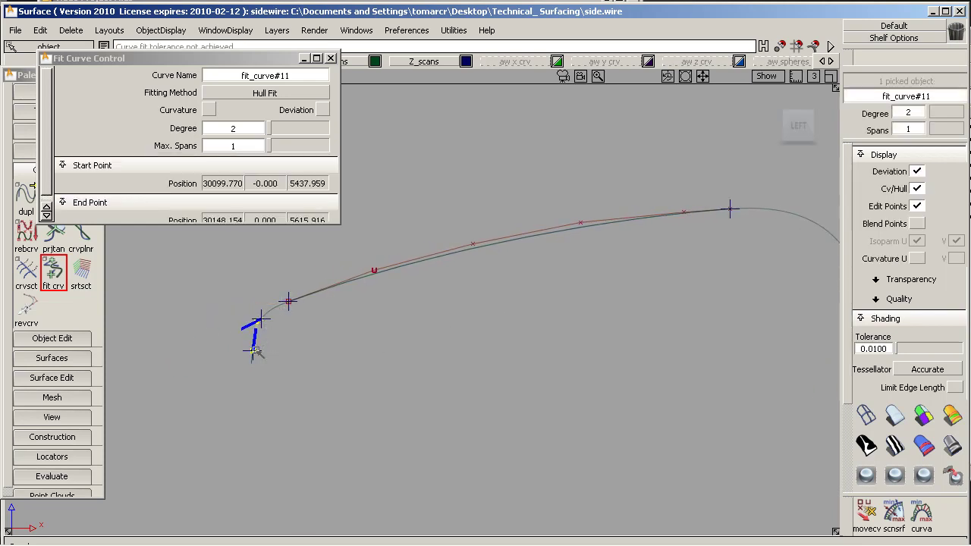
{"action": "left_click_drag", "start_coordinate": [254, 351], "coordinate": [247, 405]}
{"action": "right_click_drag", "start_coordinate": [297, 341], "coordinate": [288, 328], "text": "alt+shift"}
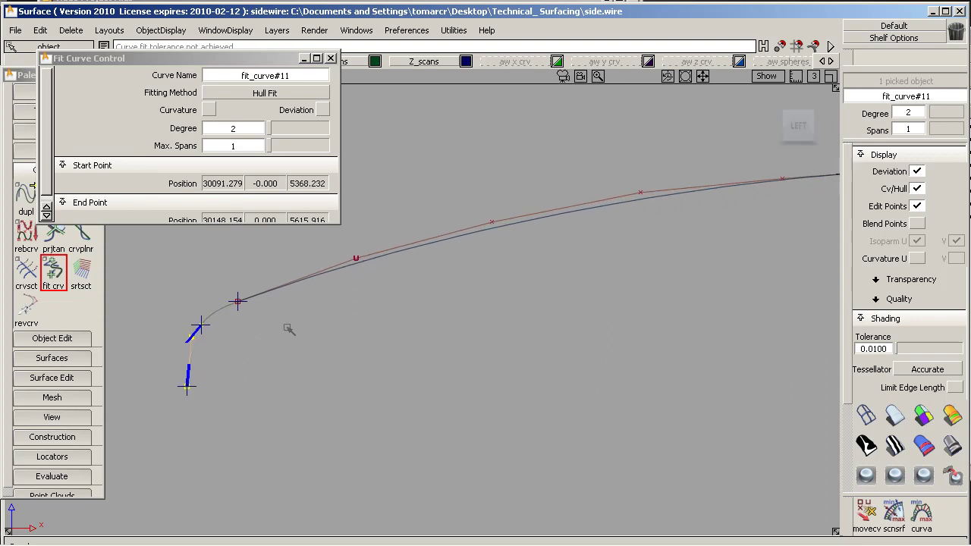
{"action": "left_click_drag", "start_coordinate": [203, 326], "coordinate": [193, 343]}
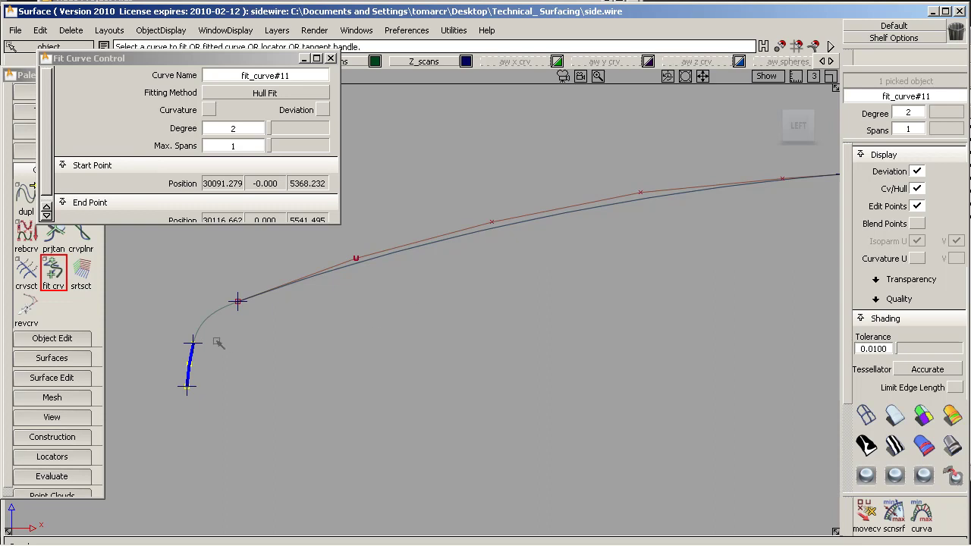
{"action": "left_click", "coordinate": [192, 345]}
{"action": "right_click_drag", "start_coordinate": [520, 292], "coordinate": [450, 326], "text": "alt+shift"}
{"action": "middle_click_drag", "start_coordinate": [513, 317], "coordinate": [457, 319], "text": "alt+shift"}
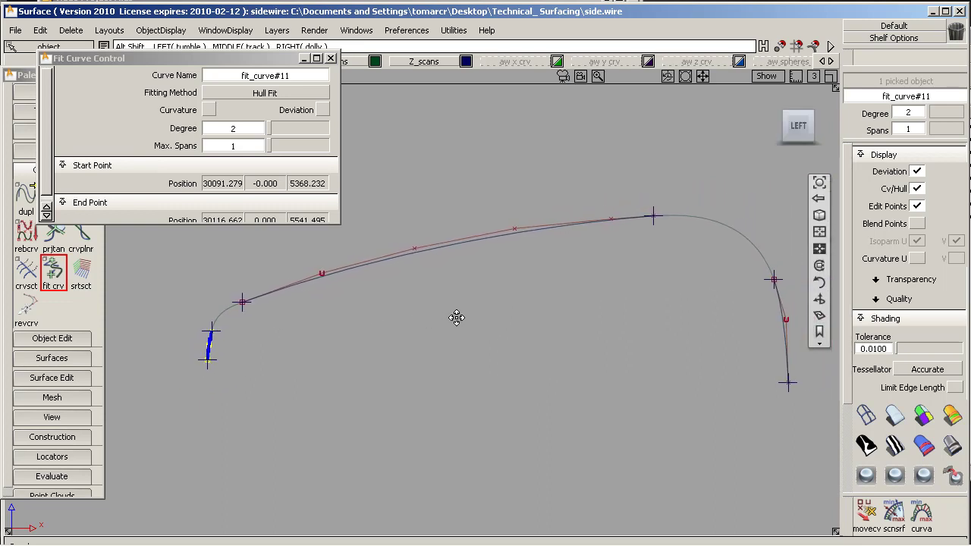
{"action": "left_click", "coordinate": [550, 275]}
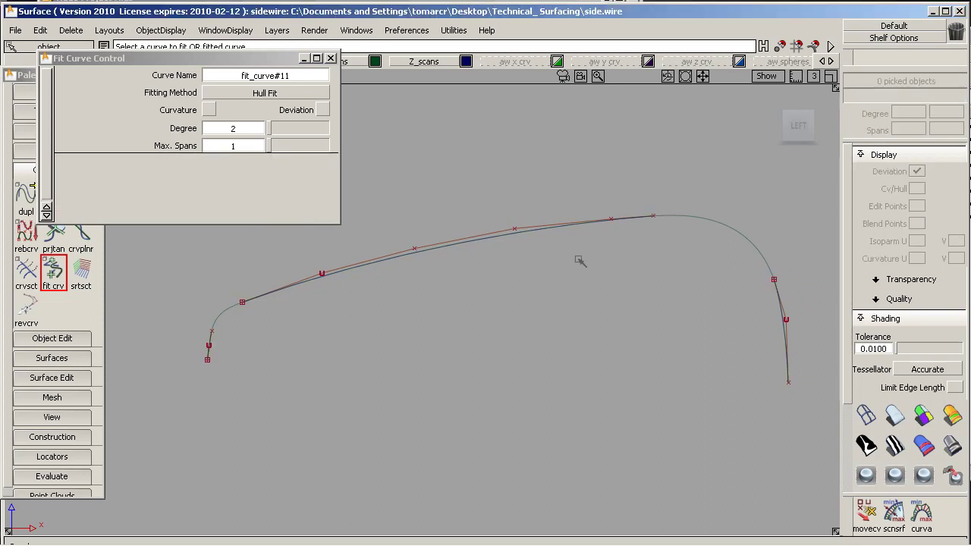
{"action": "left_click", "coordinate": [331, 58]}
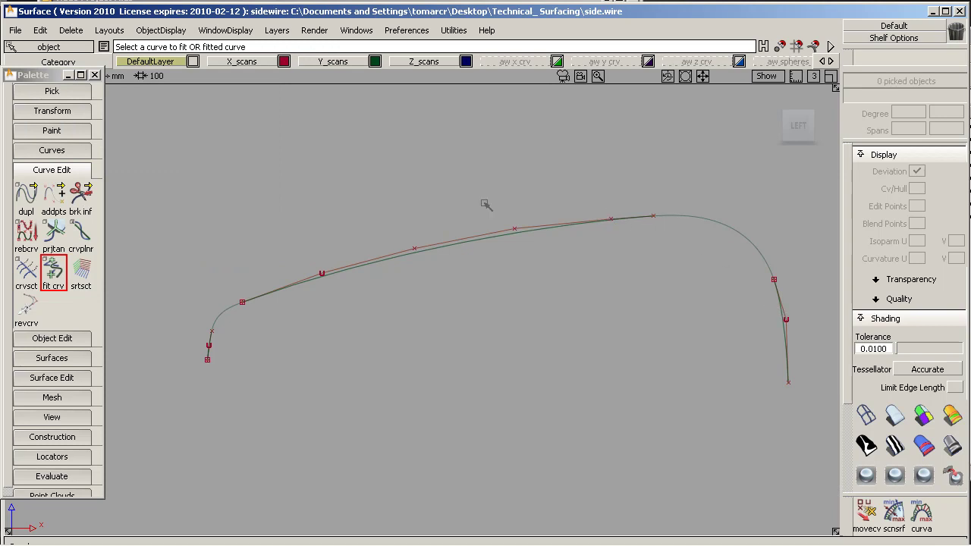
Step: Reopen the long fitted curve's fit controls with Query Edit, and close them without changes
{"action": "left_click", "coordinate": [75, 171]}
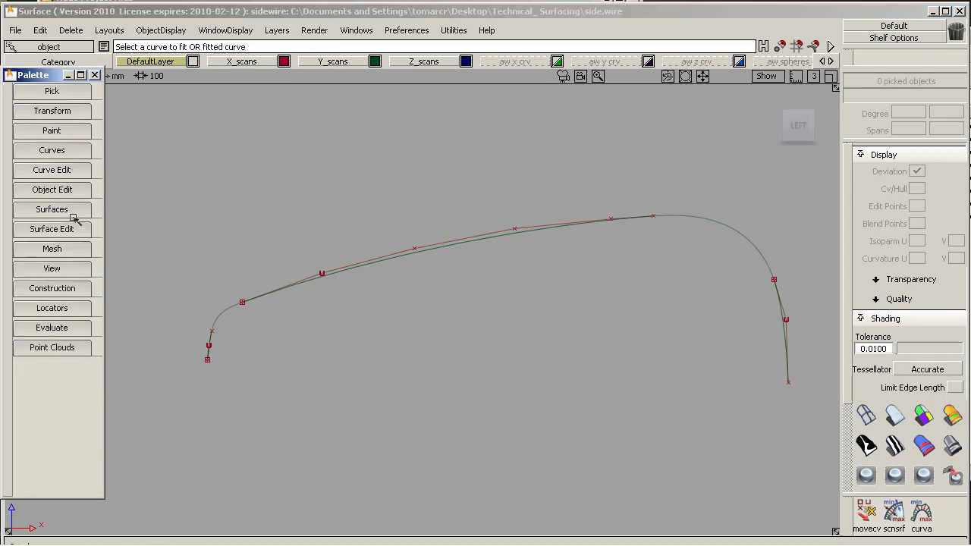
{"action": "left_click", "coordinate": [75, 193]}
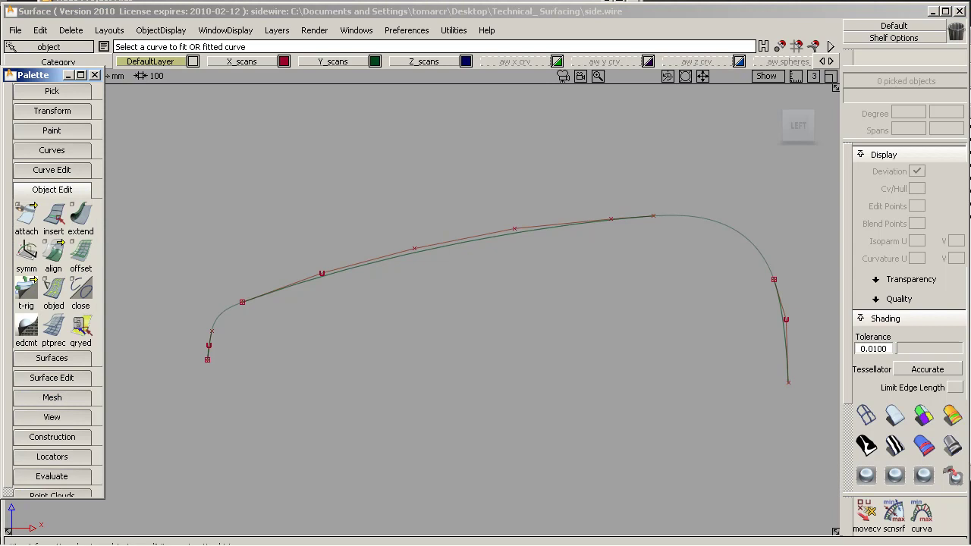
{"action": "left_click", "coordinate": [81, 327]}
{"action": "left_click", "coordinate": [384, 268]}
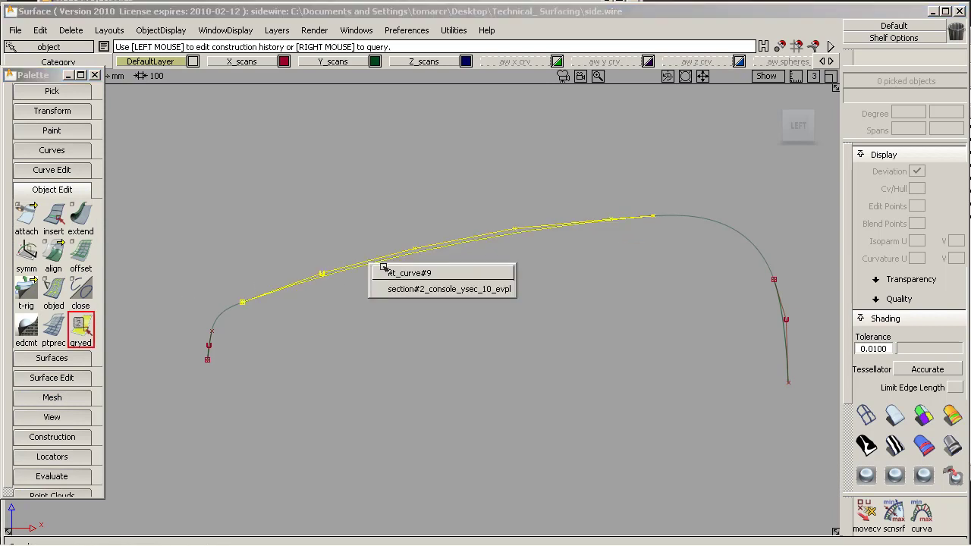
{"action": "left_click", "coordinate": [394, 272]}
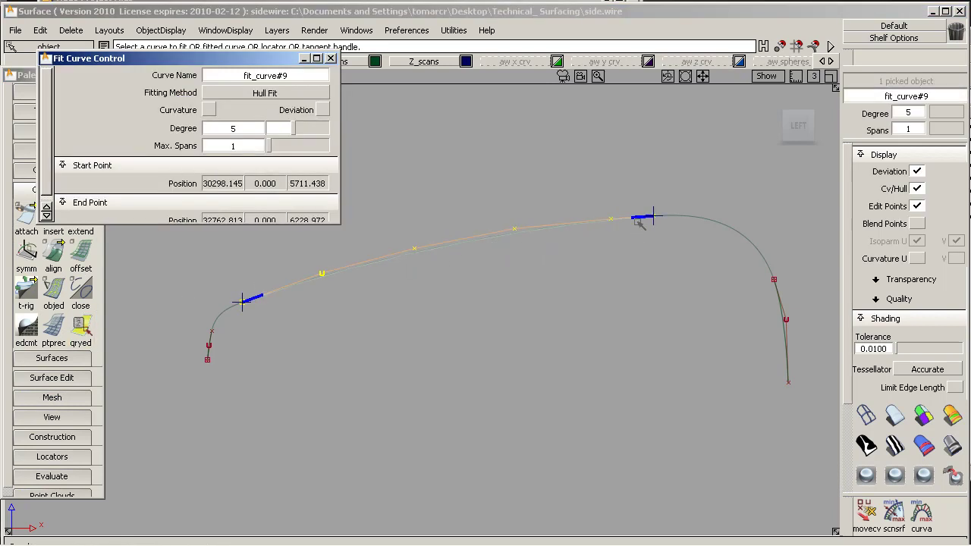
{"action": "left_click", "coordinate": [571, 316]}
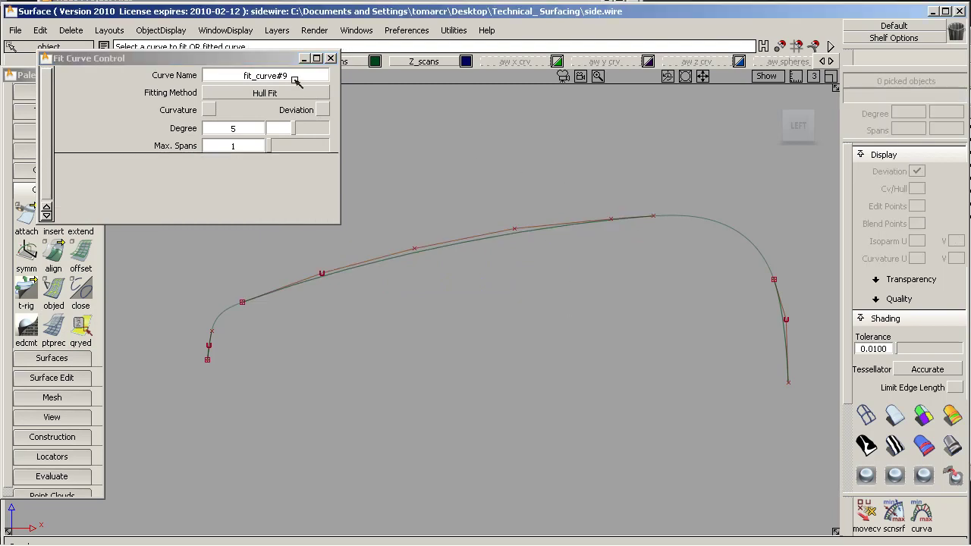
{"action": "left_click", "coordinate": [333, 58]}
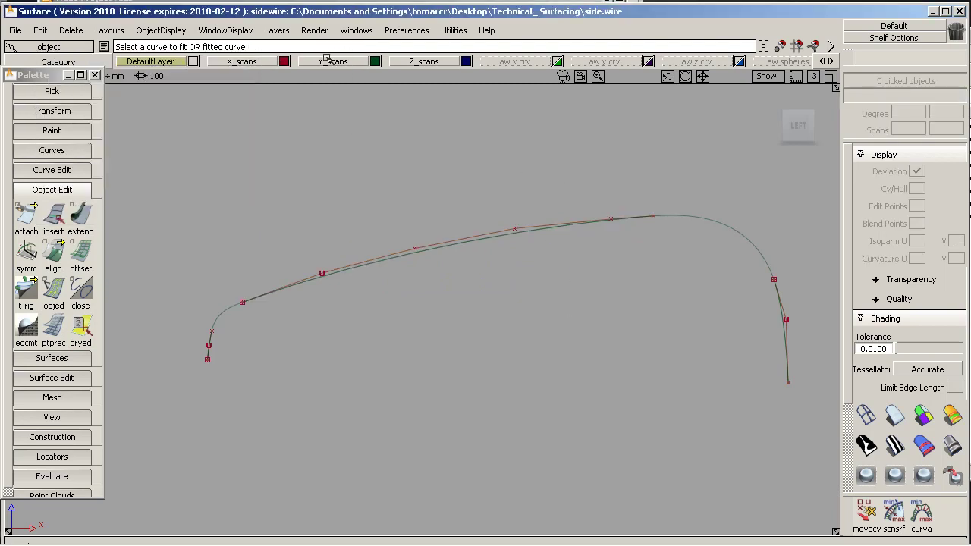
Step: Start creating a blend curve with chord knot spacing, degree 5 and automatic alignment at surface corners enabled
{"action": "left_click", "coordinate": [65, 193]}
{"action": "left_click", "coordinate": [76, 152]}
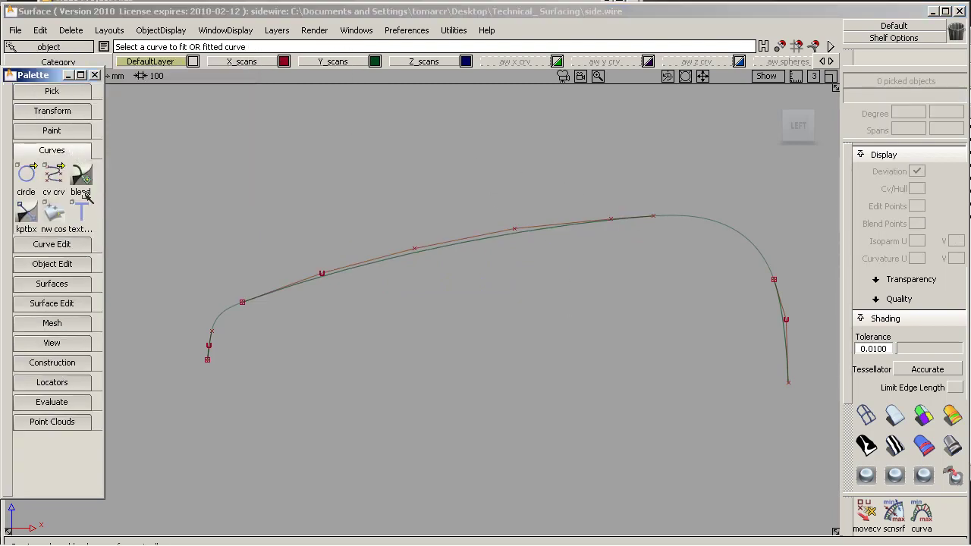
{"action": "left_click", "coordinate": [82, 180]}
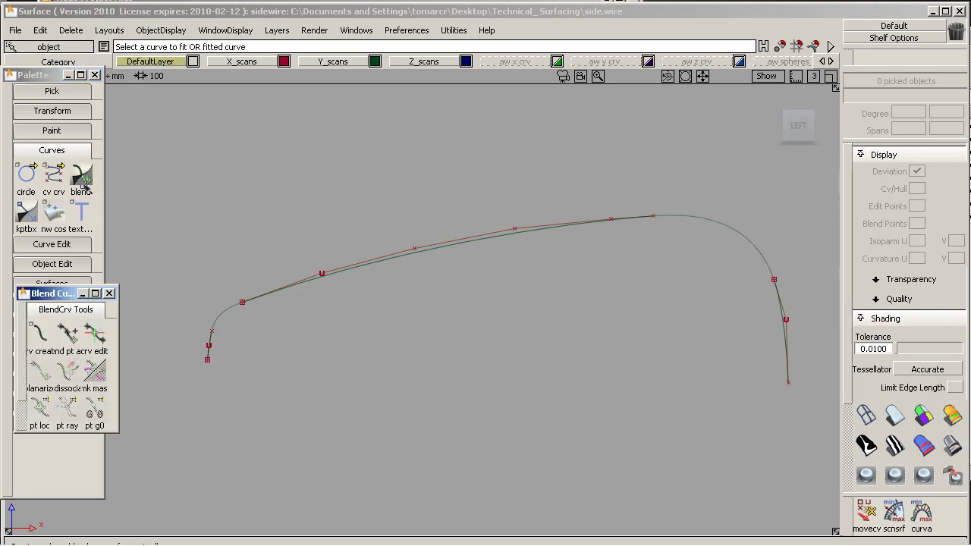
{"action": "double_click", "coordinate": [39, 334]}
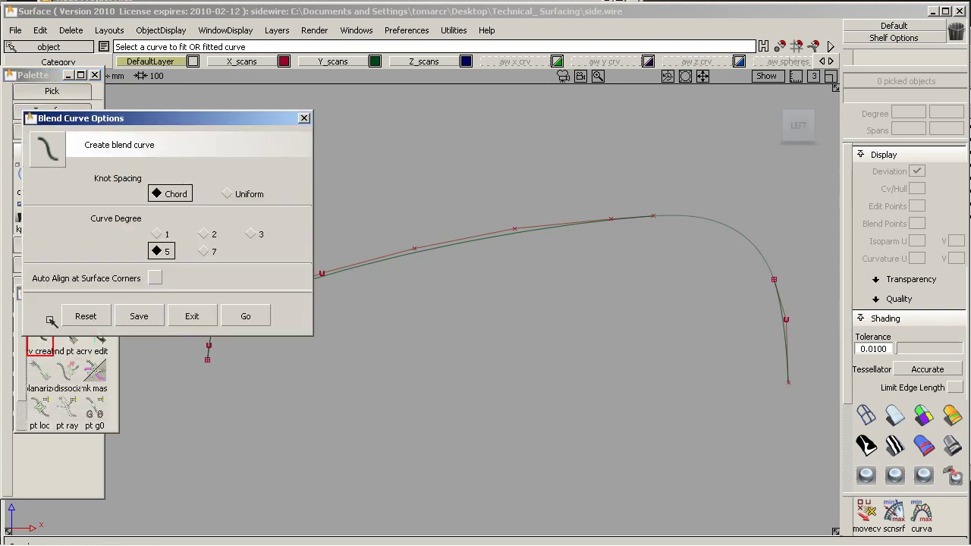
{"action": "left_click", "coordinate": [153, 278]}
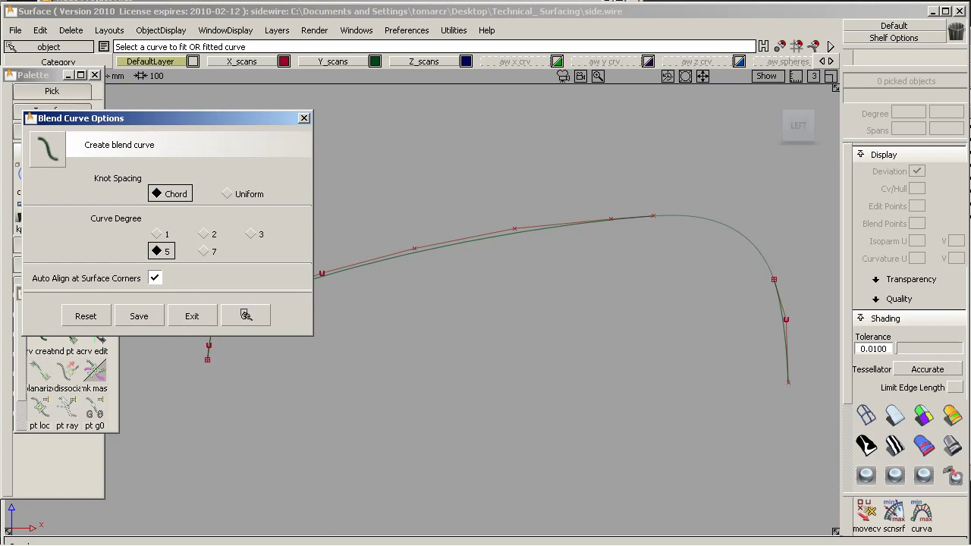
{"action": "left_click", "coordinate": [245, 316]}
Step: Create a blend curve across the large rounded corner, from the long fitted curve's end to the upper end of the steep fitted curve
{"action": "left_click", "coordinate": [643, 220]}
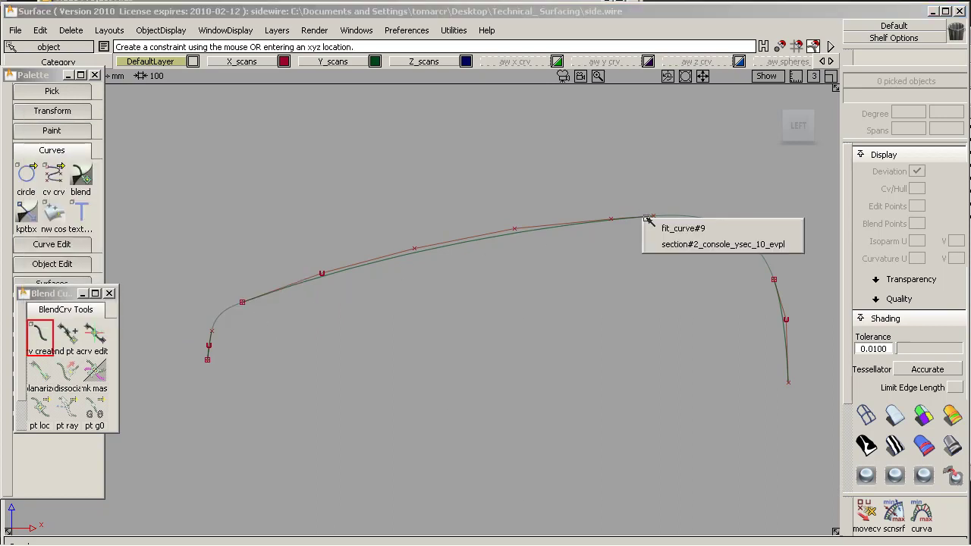
{"action": "left_click", "coordinate": [791, 228]}
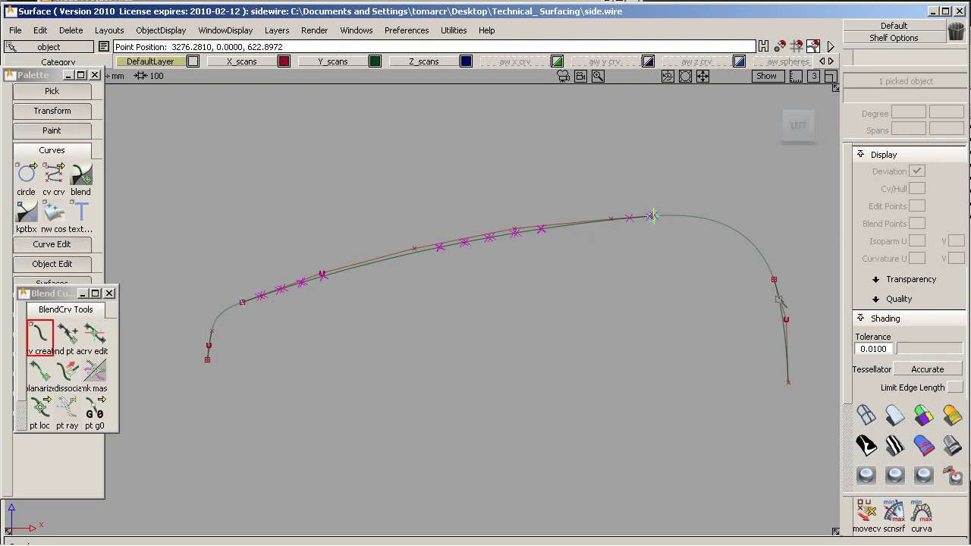
{"action": "left_click", "coordinate": [653, 216]}
{"action": "left_click", "coordinate": [778, 293]}
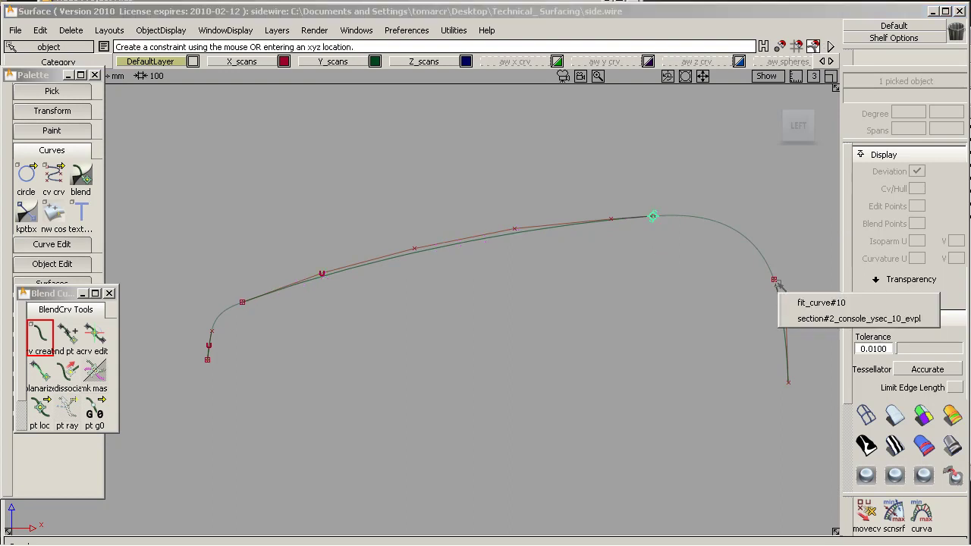
{"action": "left_click", "coordinate": [887, 301]}
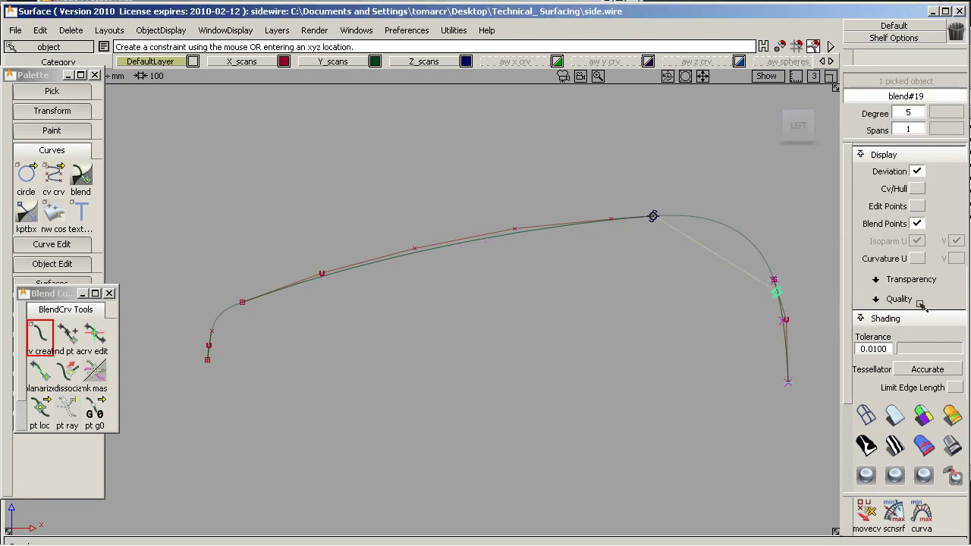
{"action": "left_click_drag", "start_coordinate": [717, 287], "coordinate": [683, 142], "text": "ctrl+shift"}
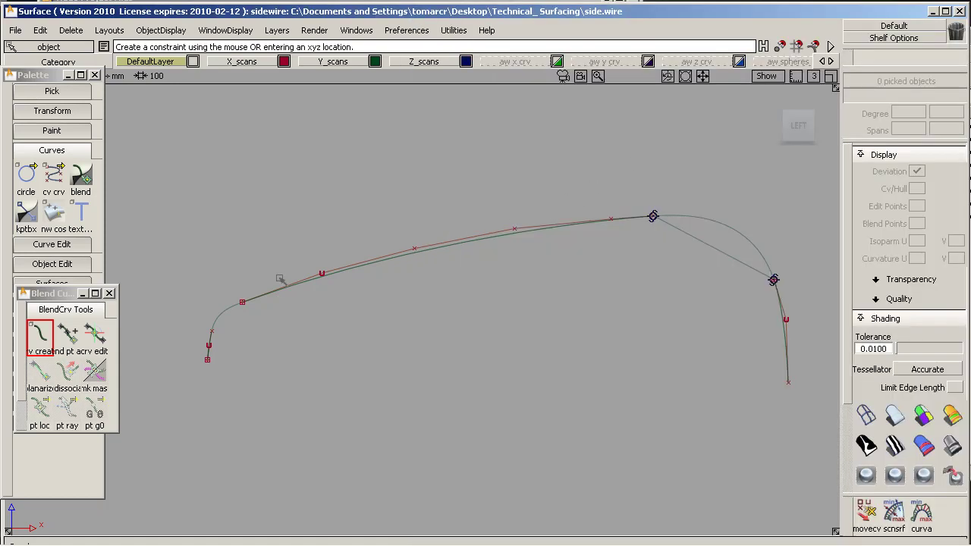
Step: Align both ends of the large corner blend tangent to the adjoining fitted curves and set their continuity to G2
{"action": "left_click", "coordinate": [96, 337]}
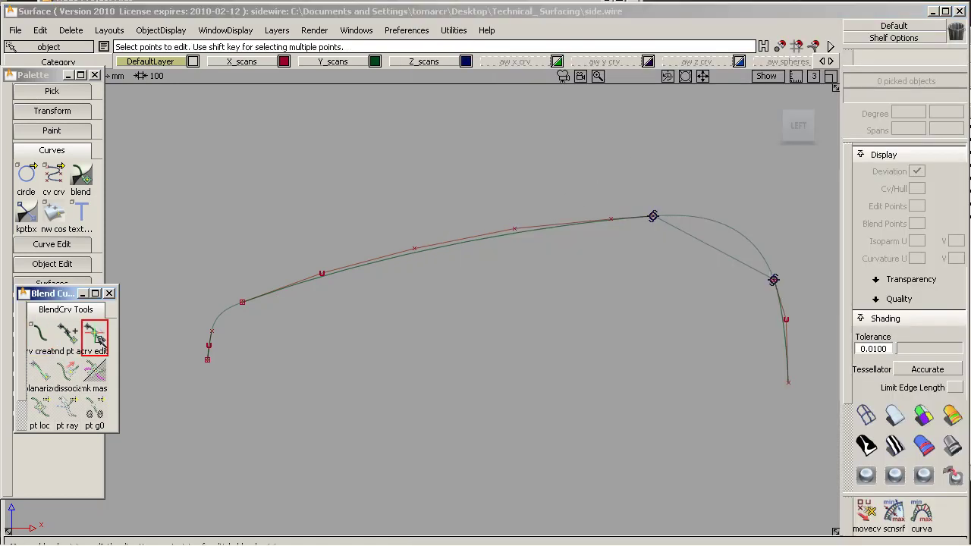
{"action": "left_click", "coordinate": [654, 218]}
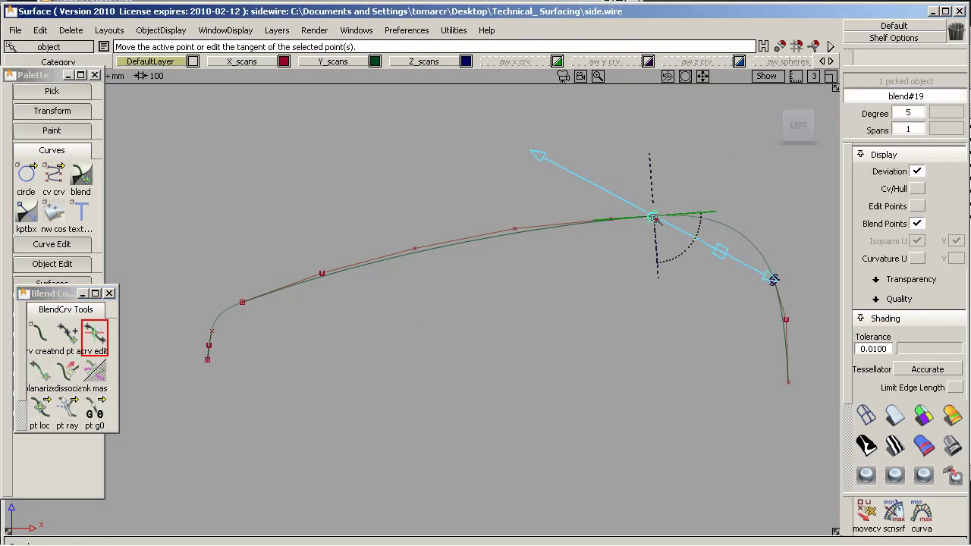
{"action": "left_click_drag", "start_coordinate": [639, 218], "coordinate": [663, 266]}
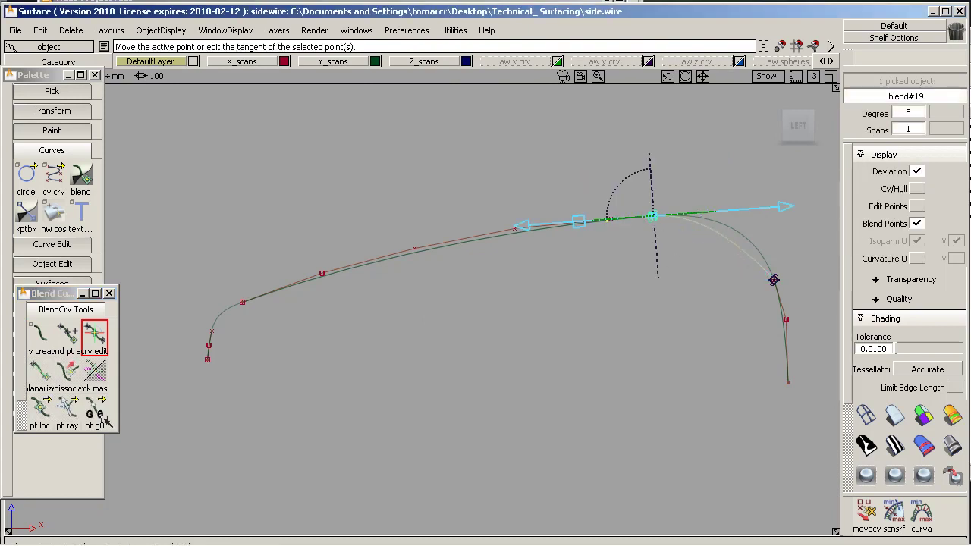
{"action": "left_click_drag", "start_coordinate": [105, 419], "coordinate": [177, 415]}
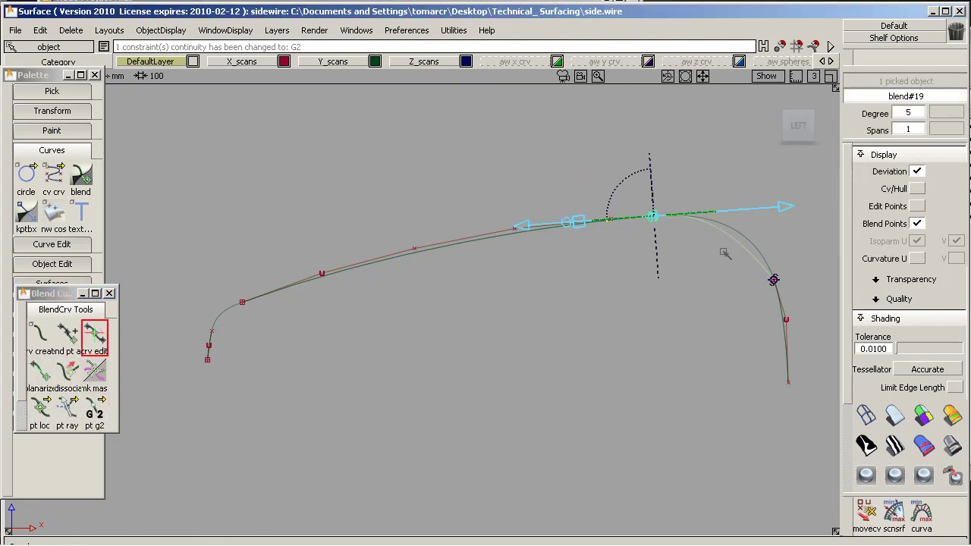
{"action": "left_click", "coordinate": [773, 281]}
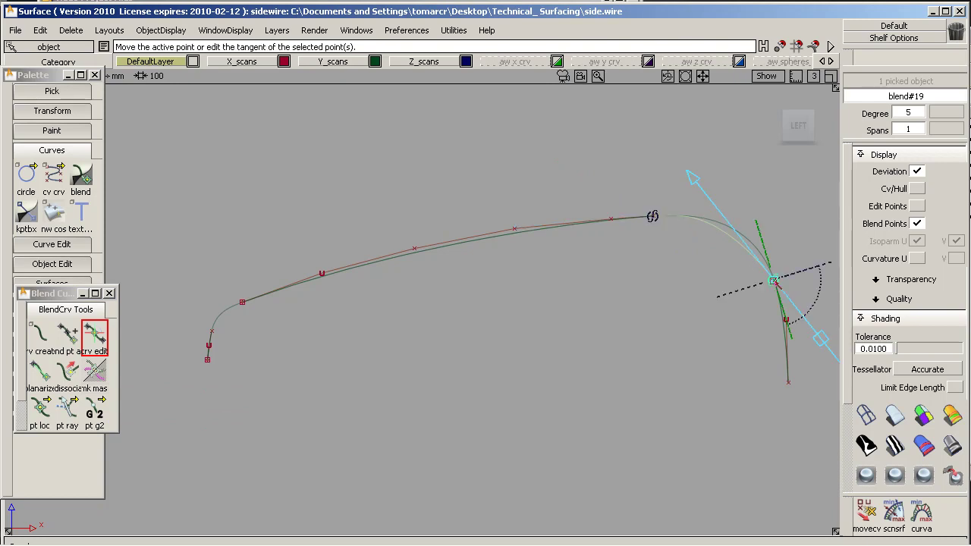
{"action": "left_click", "coordinate": [777, 294]}
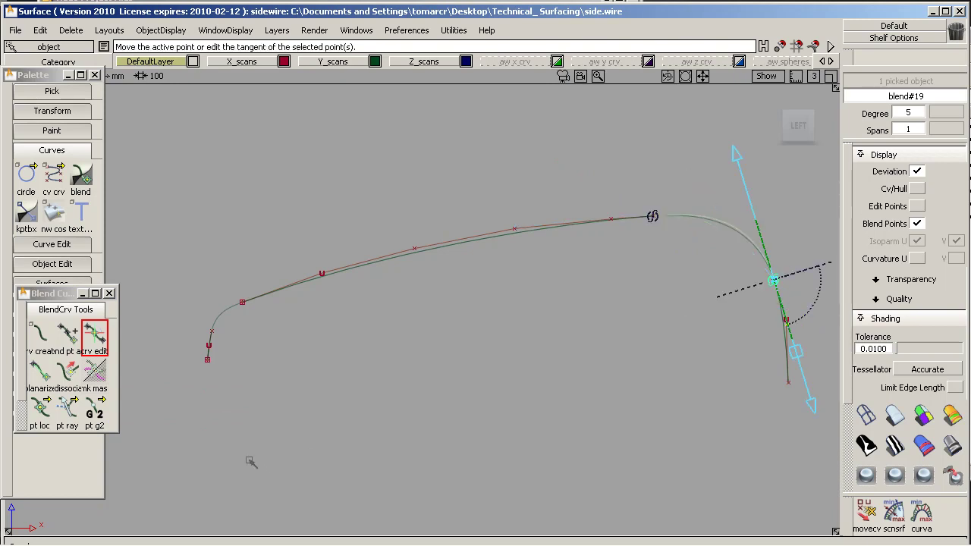
{"action": "left_click", "coordinate": [94, 415]}
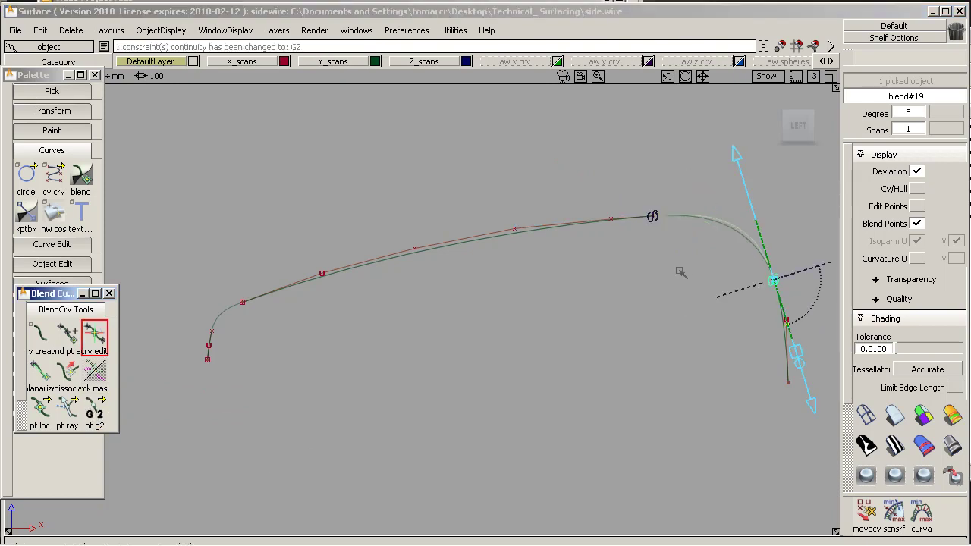
{"action": "left_click", "coordinate": [594, 303]}
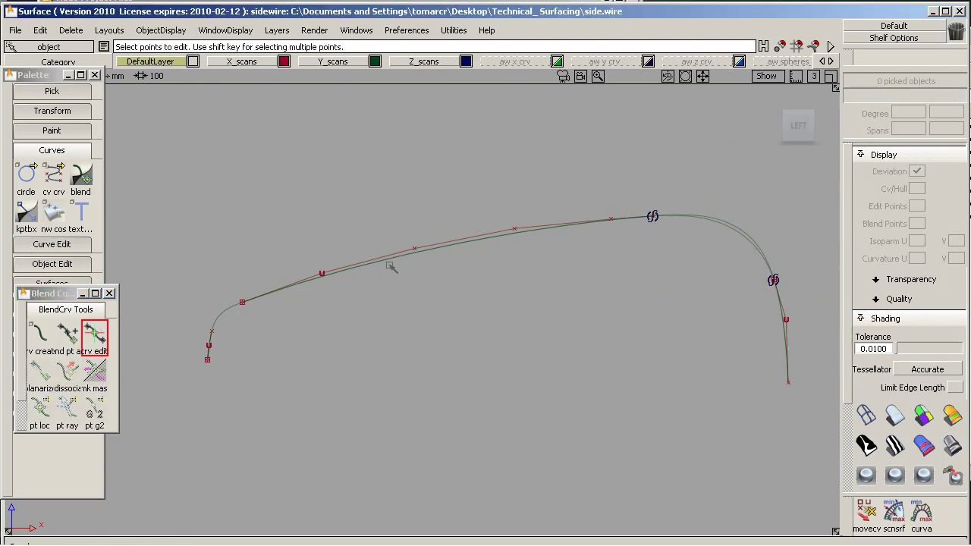
Step: Create a blend curve across the small rounded corner, from the long fitted curve's end to the upper end of the short steep curve
{"action": "left_click", "coordinate": [53, 331]}
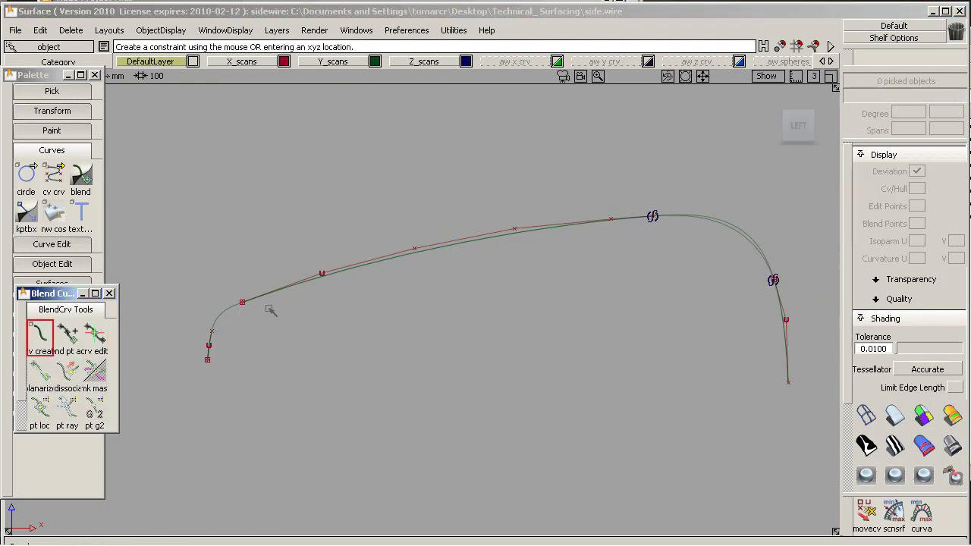
{"action": "left_click", "coordinate": [264, 299]}
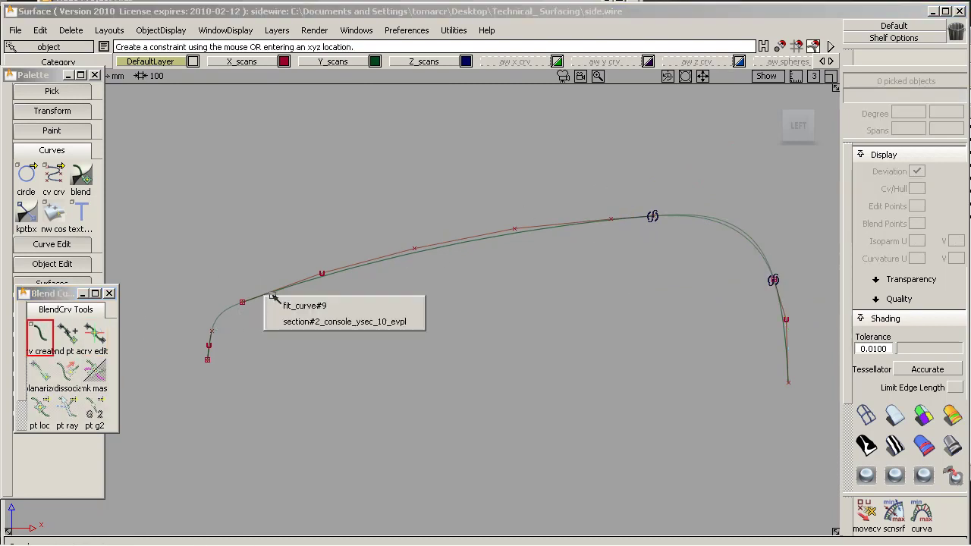
{"action": "left_click", "coordinate": [412, 306]}
{"action": "left_click", "coordinate": [242, 302]}
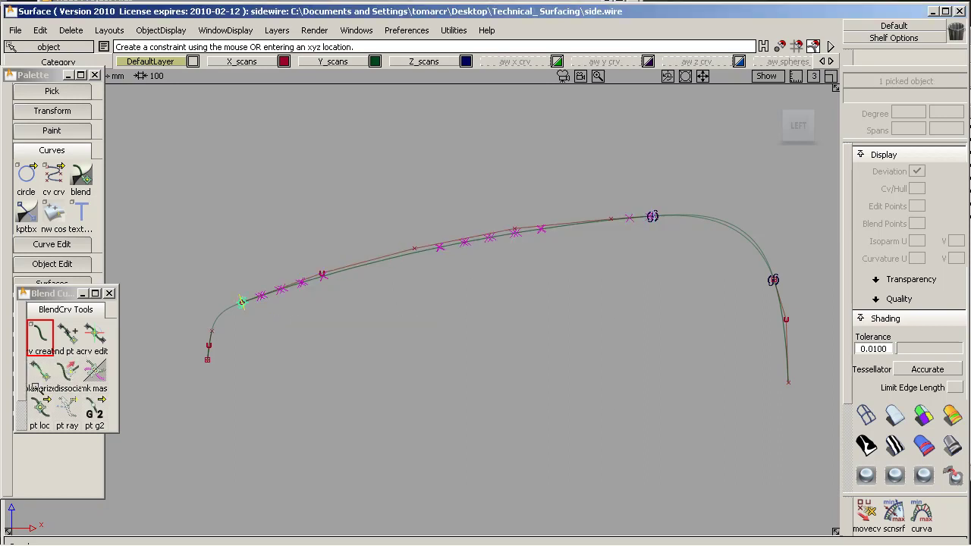
{"action": "left_click", "coordinate": [211, 349]}
{"action": "left_click", "coordinate": [360, 352]}
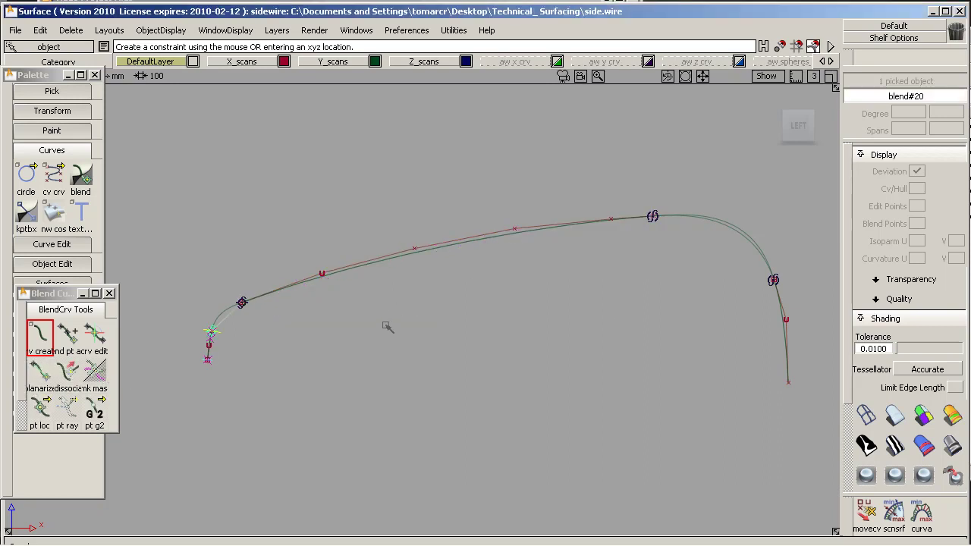
{"action": "left_click_drag", "start_coordinate": [311, 393], "coordinate": [325, 262], "text": "ctrl+shift"}
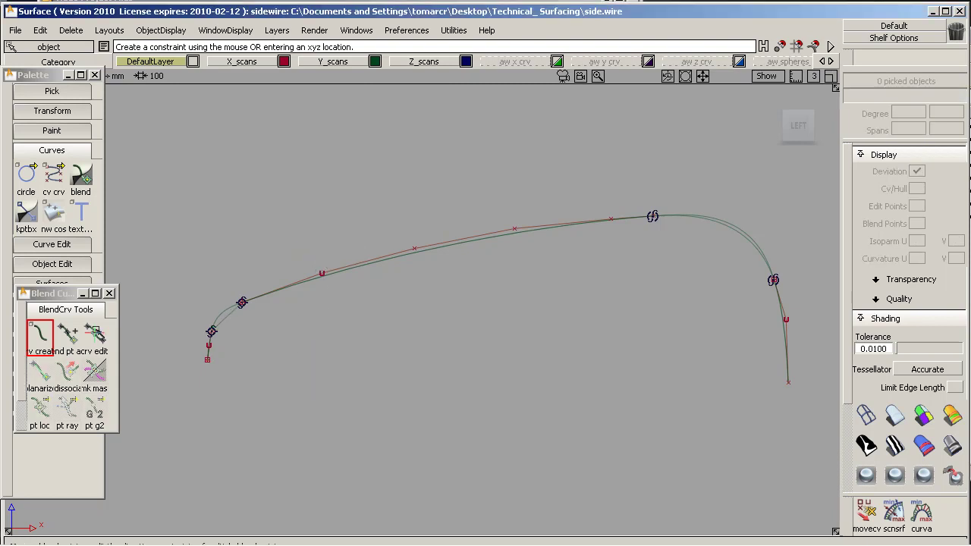
Step: Align both ends of the small corner blend tangent to the adjoining fitted curves and set their continuity to G2
{"action": "left_click", "coordinate": [95, 334]}
{"action": "left_click", "coordinate": [241, 303]}
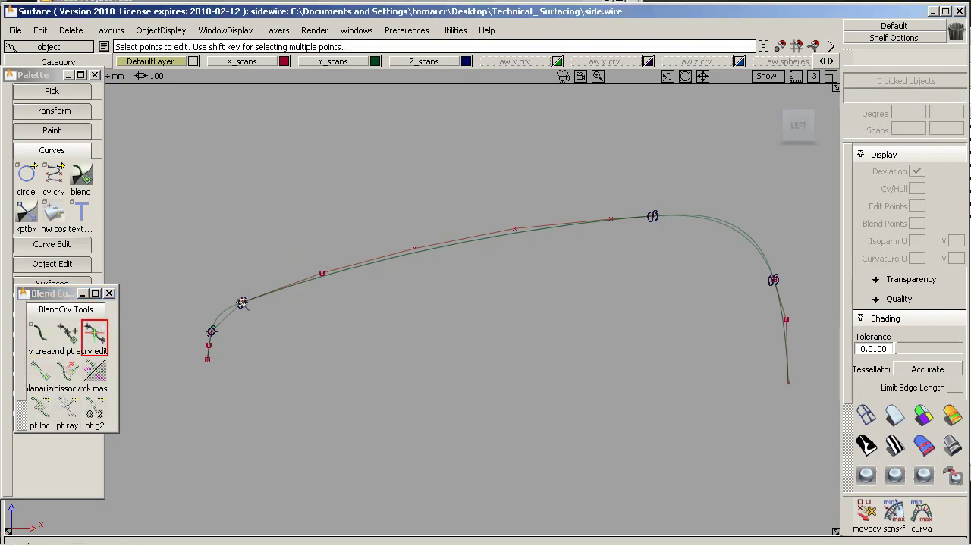
{"action": "left_click", "coordinate": [99, 412]}
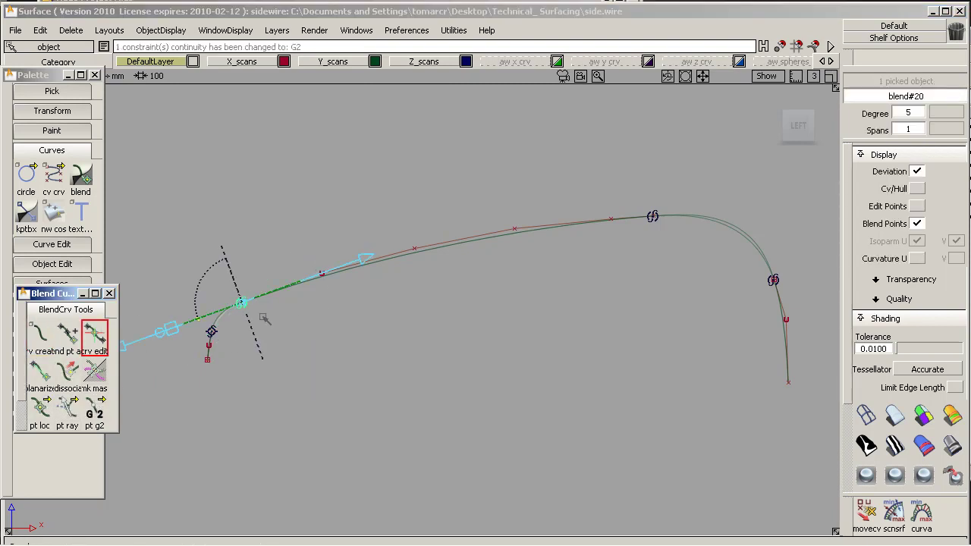
{"action": "left_click", "coordinate": [212, 332]}
{"action": "left_click", "coordinate": [98, 412]}
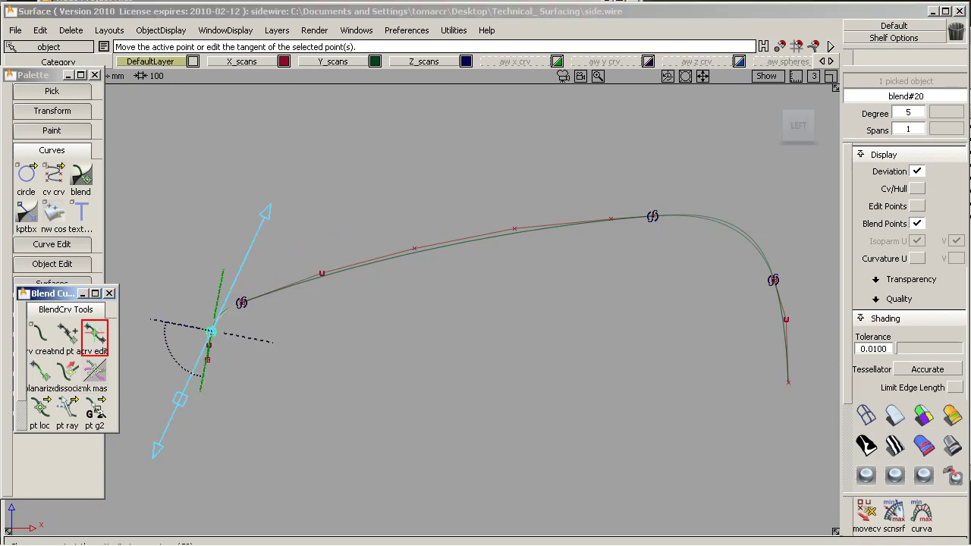
{"action": "left_click_drag", "start_coordinate": [290, 392], "coordinate": [315, 322], "text": "ctrl+shift"}
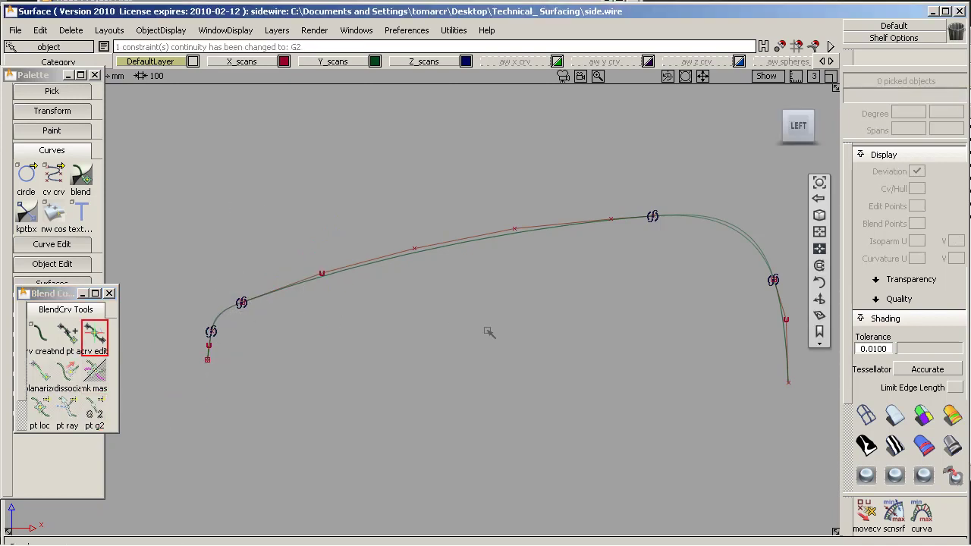
Step: Lengthen the tangents at both ends of the large corner blend to bring it closer to the scan section
{"action": "middle_click_drag", "start_coordinate": [646, 301], "coordinate": [444, 347], "text": "alt+shift"}
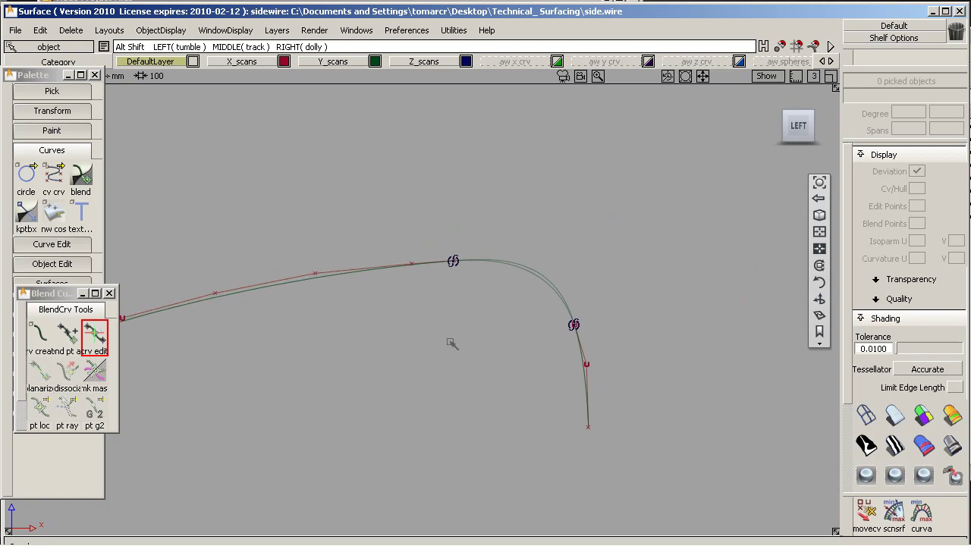
{"action": "right_click_drag", "start_coordinate": [452, 344], "coordinate": [536, 246], "text": "alt+shift"}
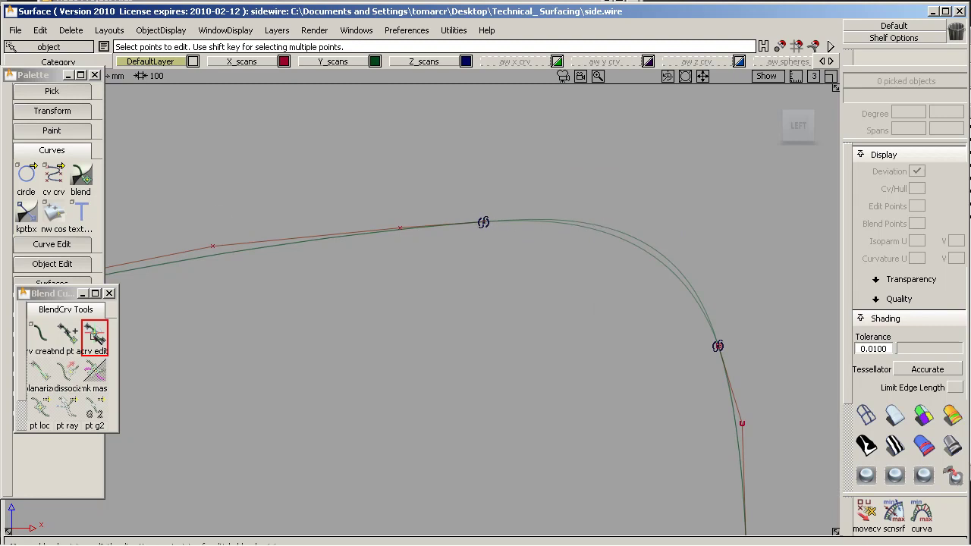
{"action": "left_click", "coordinate": [485, 222]}
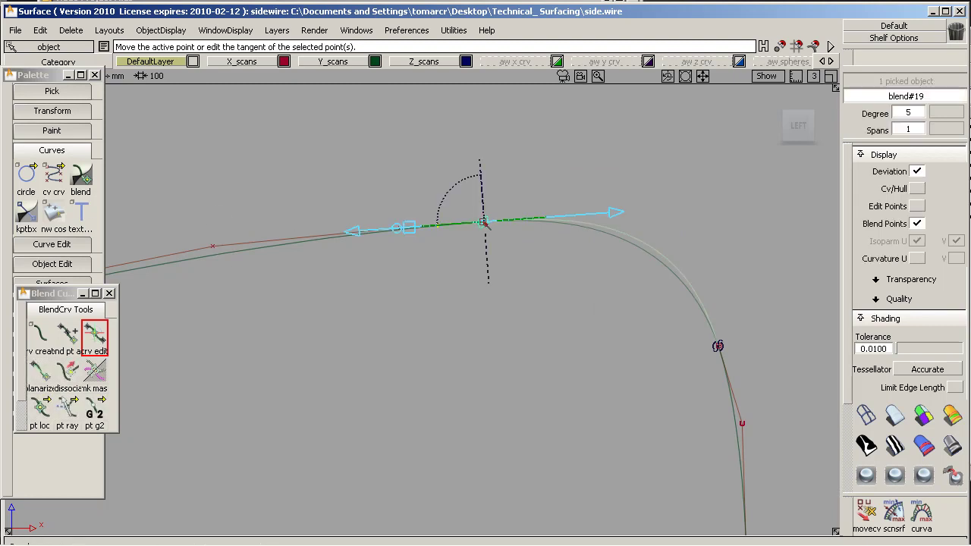
{"action": "left_click_drag", "start_coordinate": [412, 235], "coordinate": [271, 267]}
{"action": "left_click", "coordinate": [718, 346]}
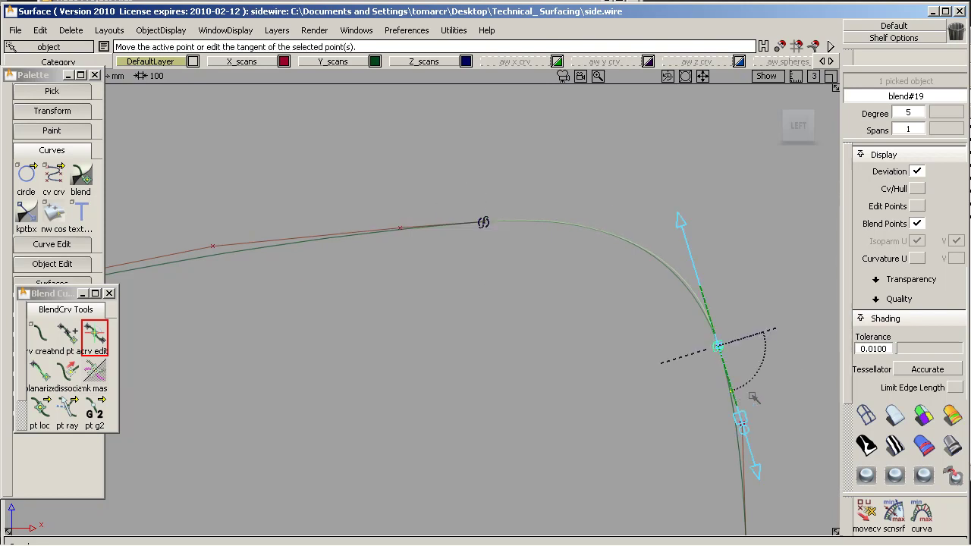
{"action": "mouse_move", "coordinate": [745, 418]}
{"action": "left_mouse_down"}
{"action": "mouse_move", "coordinate": [756, 452]}
{"action": "mouse_move", "coordinate": [749, 432]}
{"action": "left_mouse_up"}
{"action": "left_click", "coordinate": [749, 252]}
{"action": "middle_click_drag", "start_coordinate": [733, 227], "coordinate": [699, 187], "text": "alt+shift"}
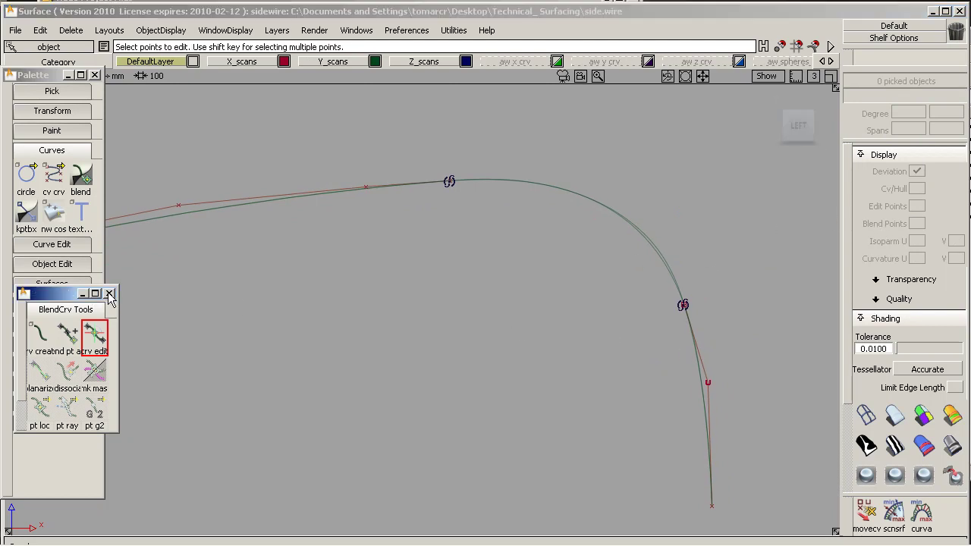
Step: Reopen the fit controls of the steep curve below the large corner with Query Edit and move its start point farther down the section
{"action": "left_click", "coordinate": [109, 293]}
{"action": "left_click", "coordinate": [72, 267]}
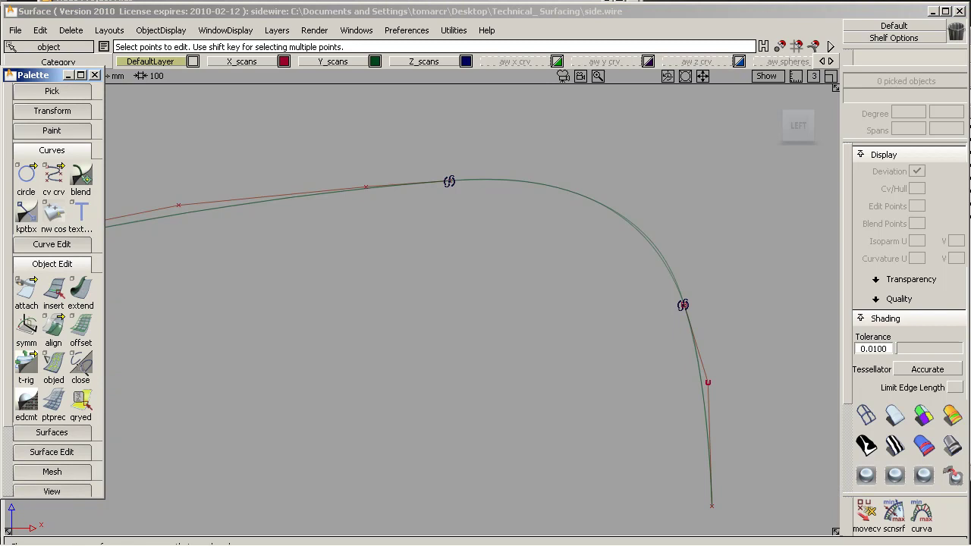
{"action": "left_click", "coordinate": [80, 403]}
{"action": "left_click", "coordinate": [699, 362]}
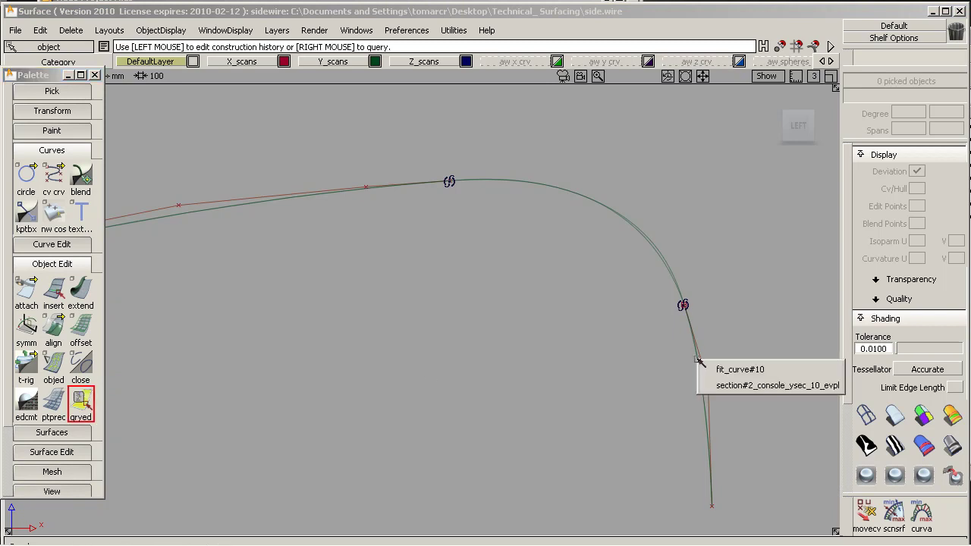
{"action": "left_click", "coordinate": [722, 370]}
{"action": "left_click_drag", "start_coordinate": [691, 314], "coordinate": [691, 328]}
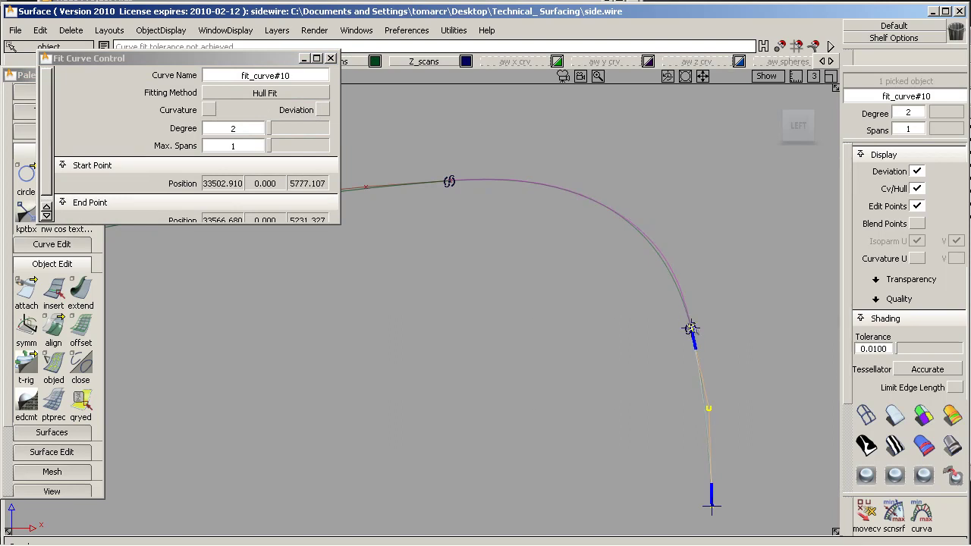
{"action": "left_click", "coordinate": [690, 329]}
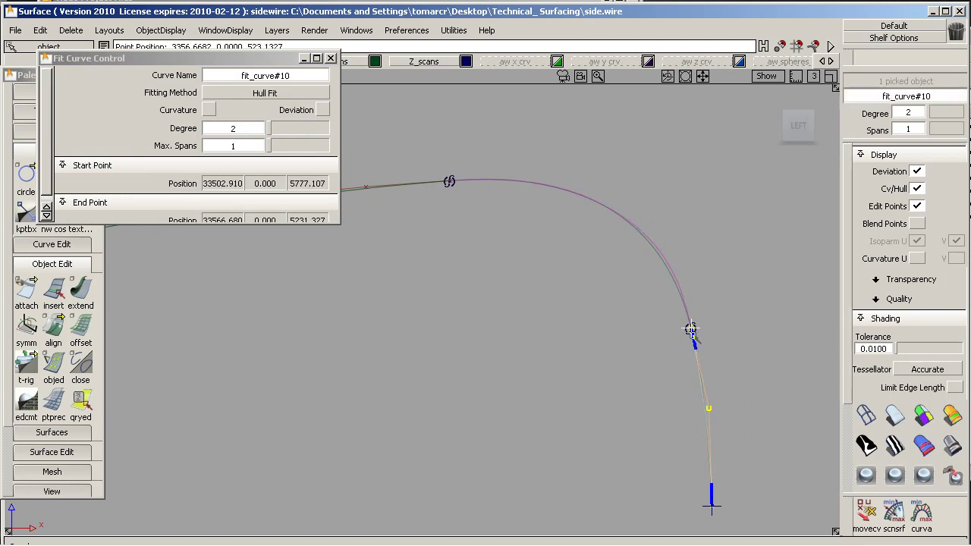
Step: Move the start point of the steep curve below the large corner farther down the section in two adjustments
{"action": "left_click_drag", "start_coordinate": [691, 329], "coordinate": [695, 344]}
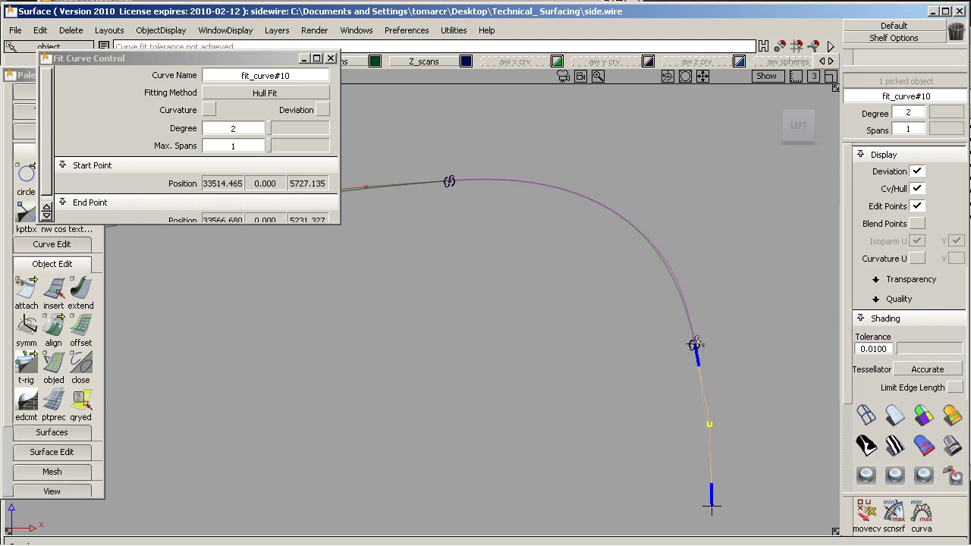
{"action": "right_click_drag", "start_coordinate": [736, 318], "coordinate": [743, 295], "text": "alt+shift"}
{"action": "middle_click_drag", "start_coordinate": [719, 266], "coordinate": [571, 237], "text": "alt+shift"}
{"action": "left_click", "coordinate": [568, 316]}
{"action": "left_click_drag", "start_coordinate": [567, 316], "coordinate": [570, 335]}
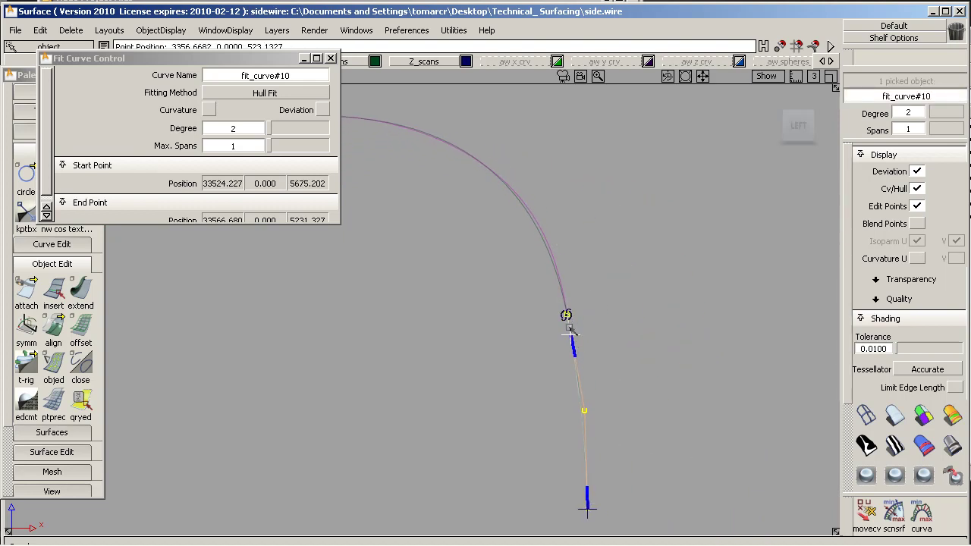
{"action": "mouse_move", "coordinate": [645, 303]}
{"action": "middle_mouse_down", "text": "alt+shift"}
{"action": "mouse_move", "coordinate": [582, 284]}
{"action": "mouse_move", "coordinate": [715, 273]}
{"action": "middle_mouse_up", "text": "alt+shift"}
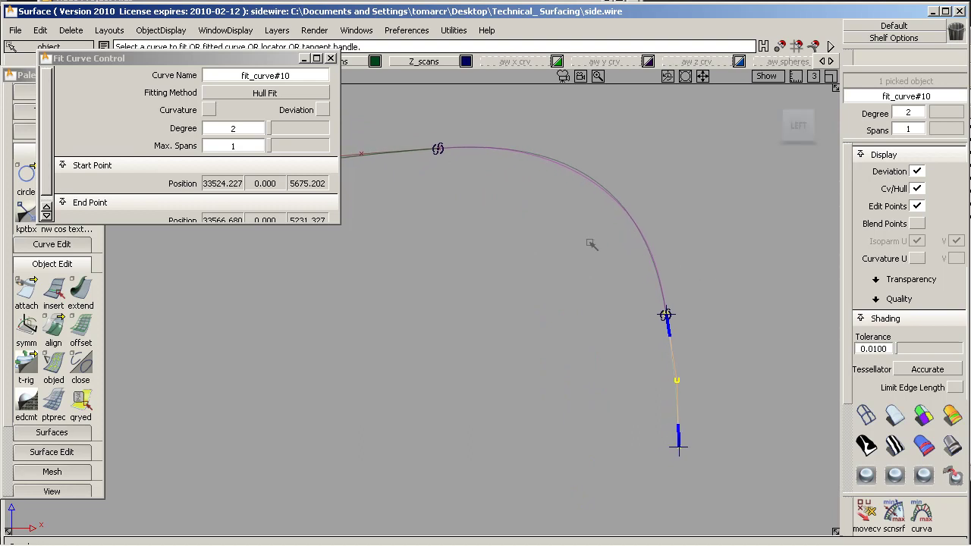
{"action": "left_click_drag", "start_coordinate": [535, 315], "coordinate": [510, 198], "text": "ctrl+shift"}
Step: Reopen the long fitted curve with Query Edit and extend its end point slightly farther into the large corner
{"action": "left_click", "coordinate": [418, 150]}
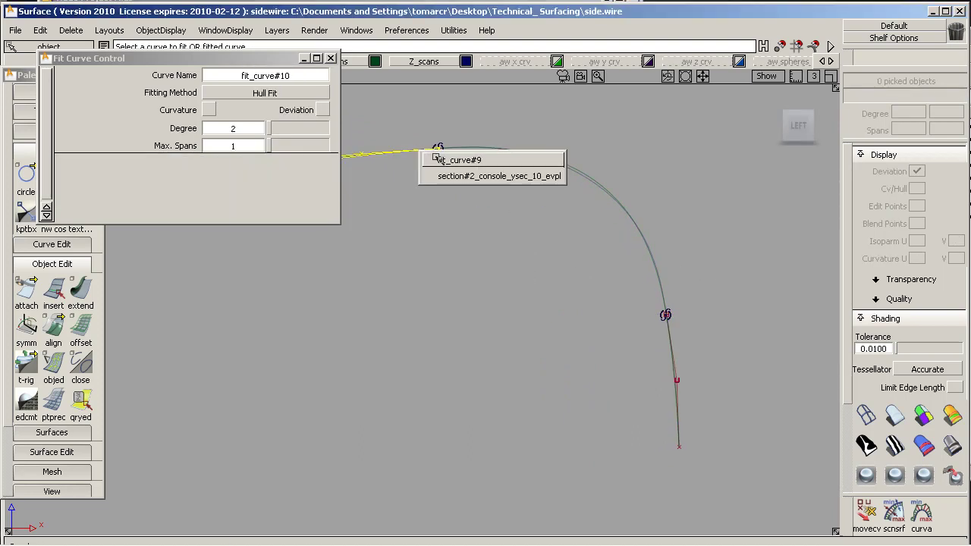
{"action": "left_click", "coordinate": [471, 162]}
{"action": "middle_click_drag", "start_coordinate": [438, 152], "coordinate": [504, 196], "text": "alt+shift"}
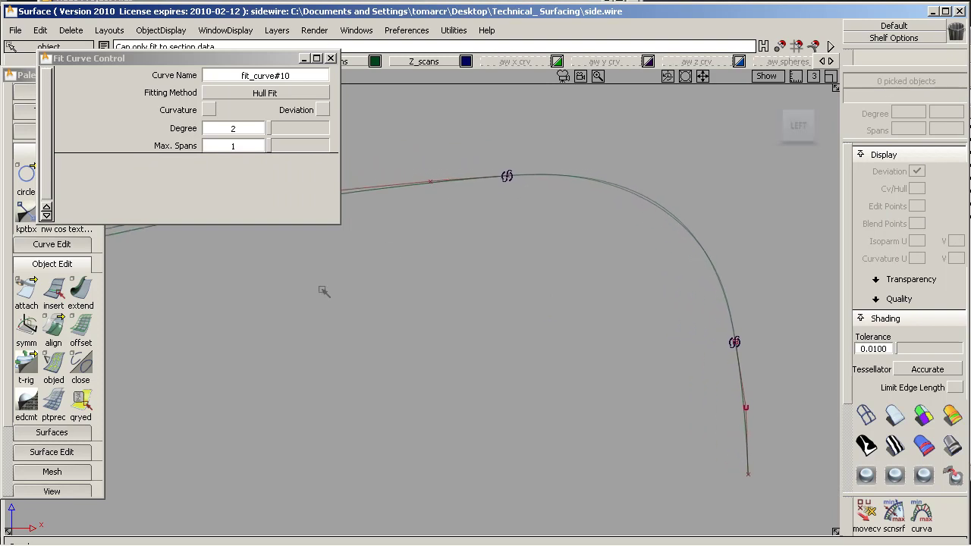
{"action": "left_click", "coordinate": [82, 400]}
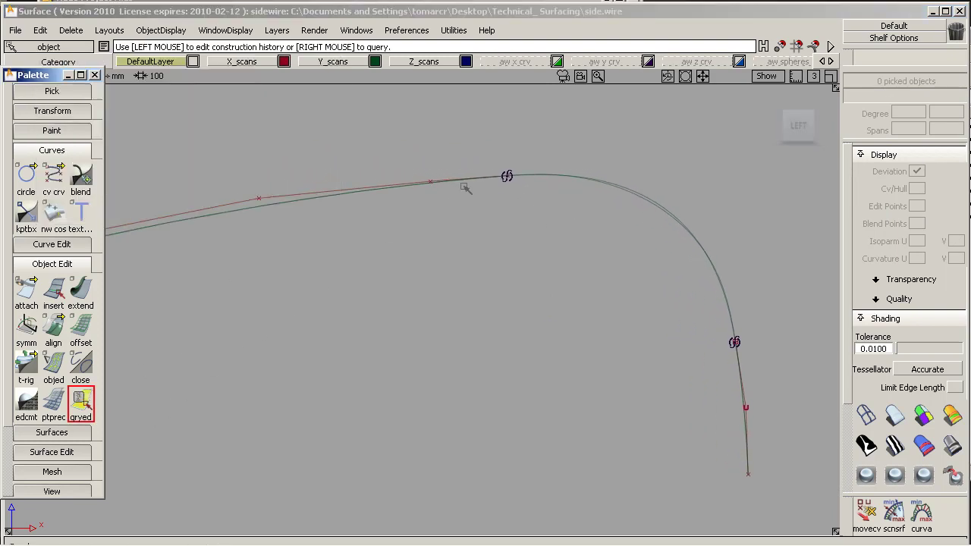
{"action": "left_click", "coordinate": [497, 180]}
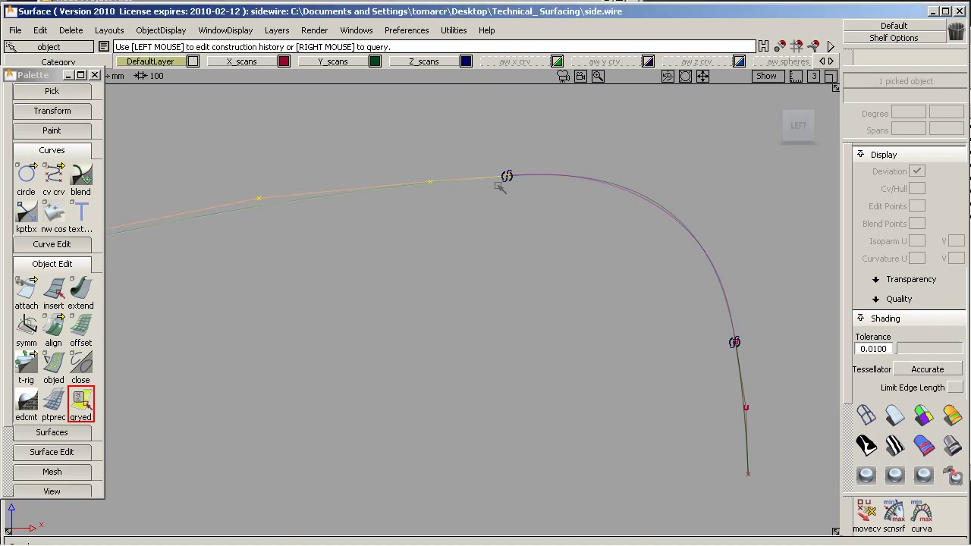
{"action": "left_click_drag", "start_coordinate": [503, 181], "coordinate": [522, 176]}
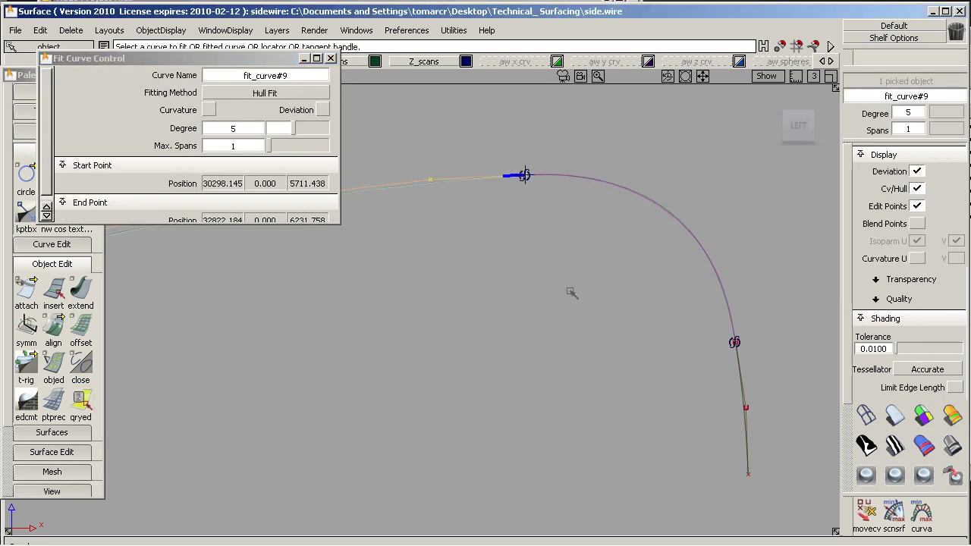
{"action": "left_click_drag", "start_coordinate": [568, 308], "coordinate": [571, 222], "text": "ctrl+shift"}
Step: Reopen the short steep curve below the small corner with Query Edit and move its upper end point down the section
{"action": "right_click_drag", "start_coordinate": [557, 215], "coordinate": [540, 224], "text": "alt+shift"}
{"action": "middle_click_drag", "start_coordinate": [540, 225], "coordinate": [791, 223], "text": "alt+shift"}
{"action": "middle_click_drag", "start_coordinate": [286, 336], "coordinate": [508, 315], "text": "alt+shift"}
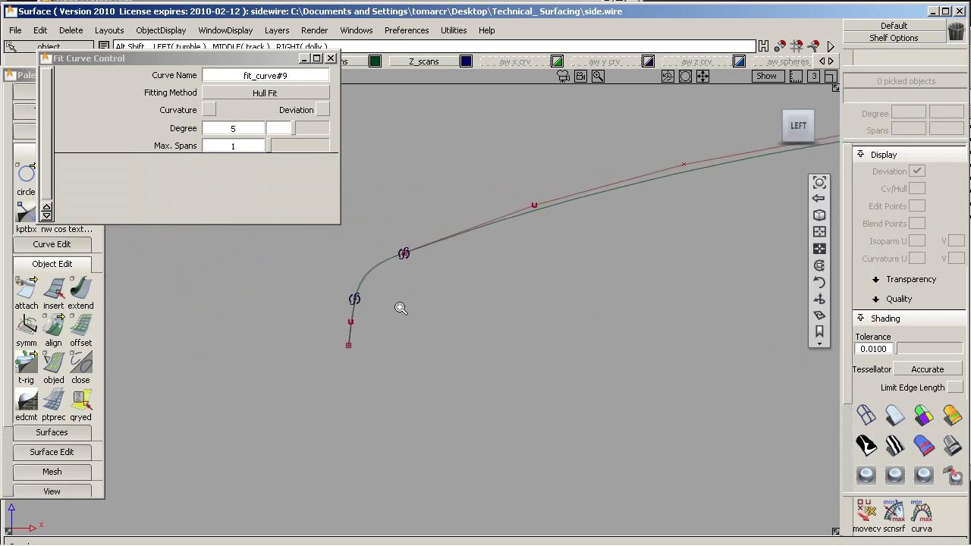
{"action": "right_click_drag", "start_coordinate": [401, 309], "coordinate": [492, 266], "text": "alt+shift"}
{"action": "middle_click_drag", "start_coordinate": [451, 282], "coordinate": [481, 299], "text": "alt+shift"}
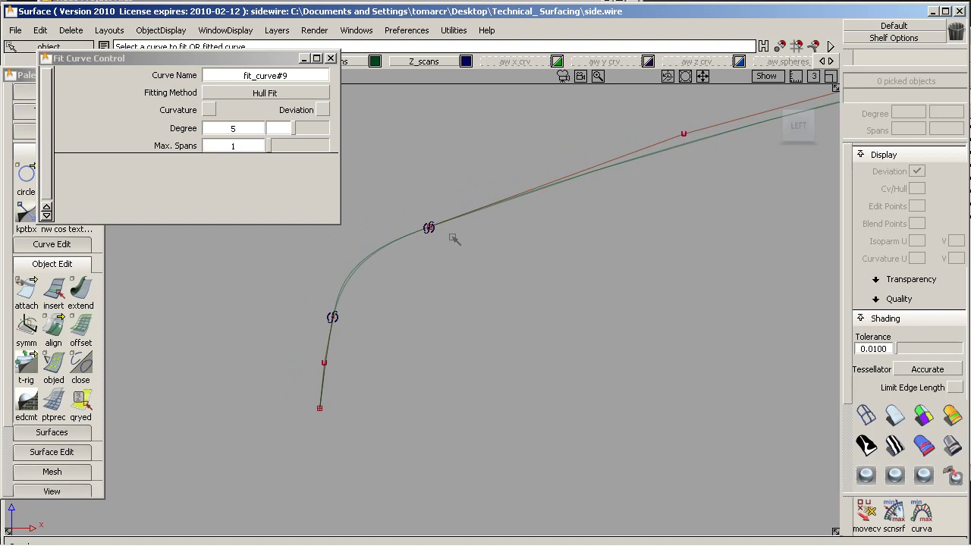
{"action": "left_click", "coordinate": [331, 334]}
{"action": "left_click", "coordinate": [353, 345]}
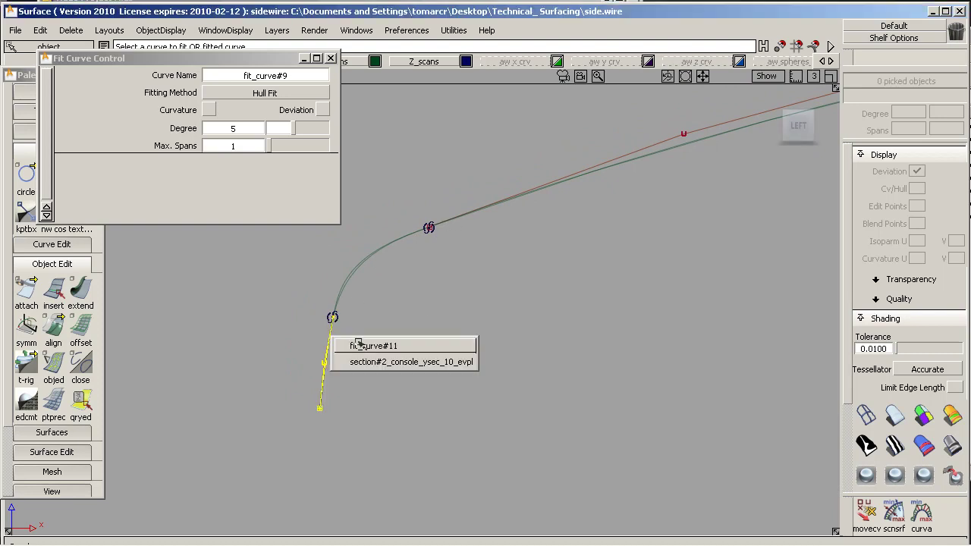
{"action": "left_click", "coordinate": [81, 403]}
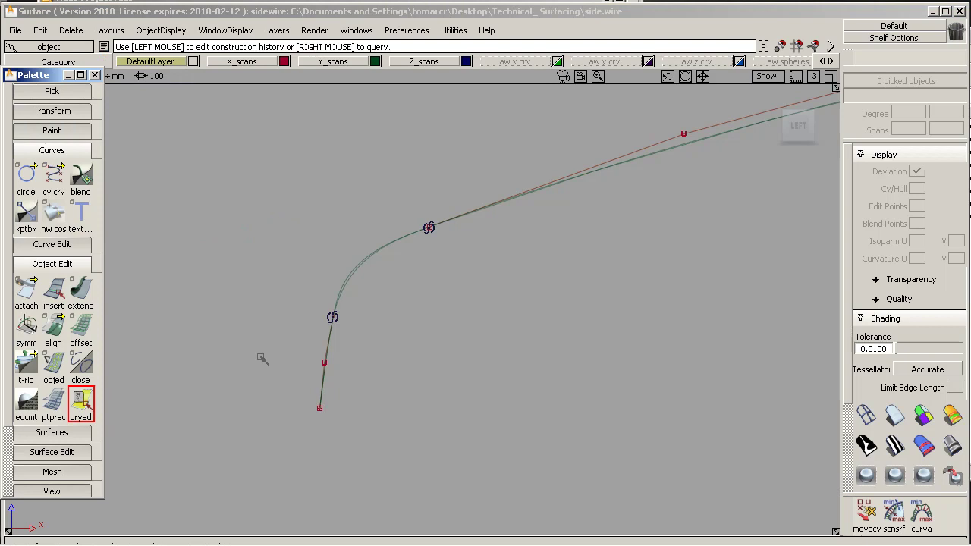
{"action": "left_click", "coordinate": [322, 353]}
{"action": "left_click", "coordinate": [347, 359]}
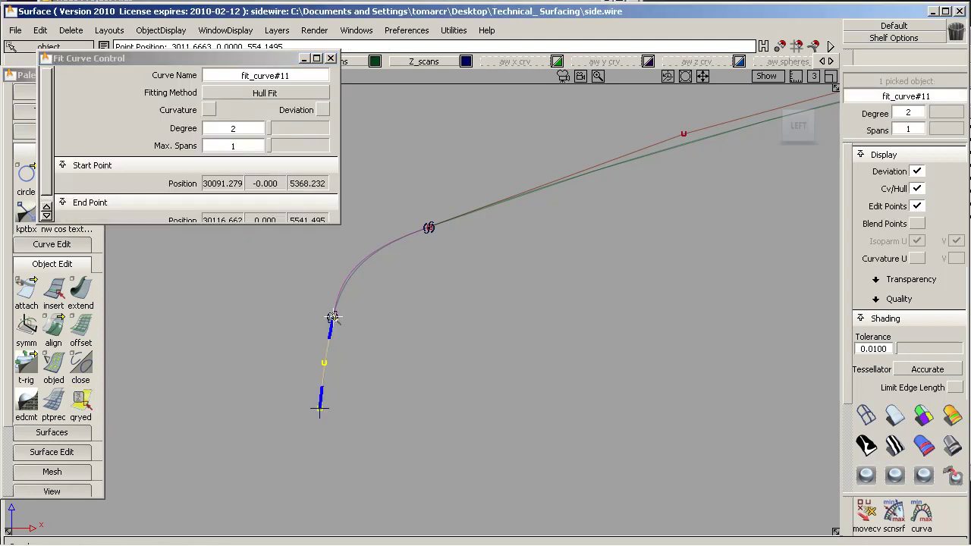
{"action": "left_click_drag", "start_coordinate": [332, 318], "coordinate": [330, 335]}
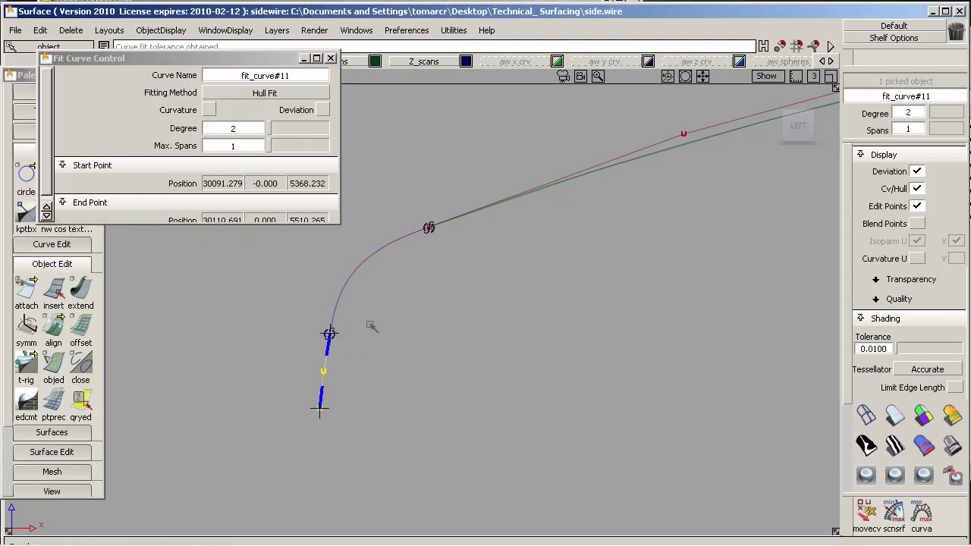
{"action": "left_click_drag", "start_coordinate": [443, 366], "coordinate": [459, 296], "text": "ctrl+shift"}
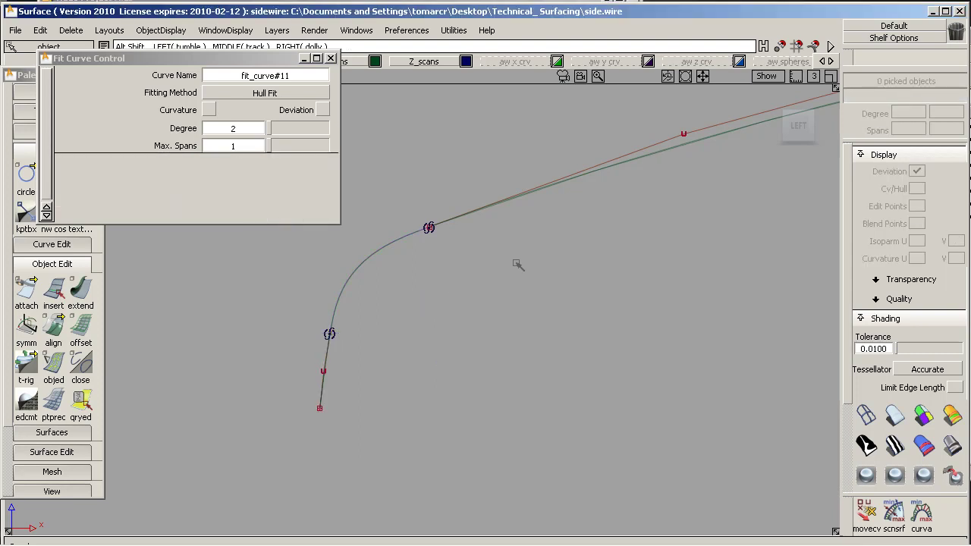
Step: Examine how the complete chain of fitted and blend curves follows the scan section, and close the fit curve controls
{"action": "right_click_drag", "start_coordinate": [516, 265], "coordinate": [429, 326], "text": "alt+shift"}
{"action": "middle_click_drag", "start_coordinate": [561, 318], "coordinate": [355, 360], "text": "alt+shift"}
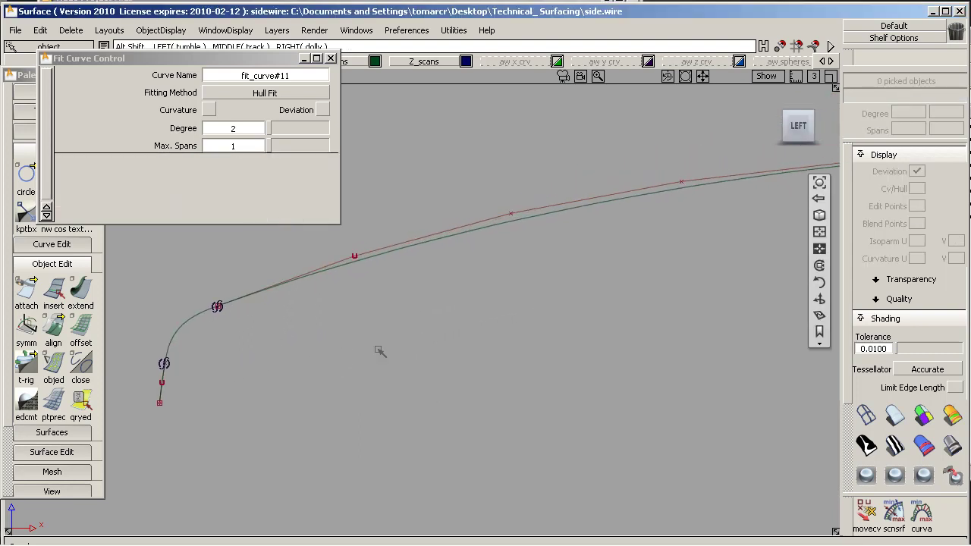
{"action": "right_click_drag", "start_coordinate": [554, 334], "coordinate": [464, 396], "text": "alt+shift"}
{"action": "middle_click_drag", "start_coordinate": [573, 373], "coordinate": [493, 366], "text": "alt+shift"}
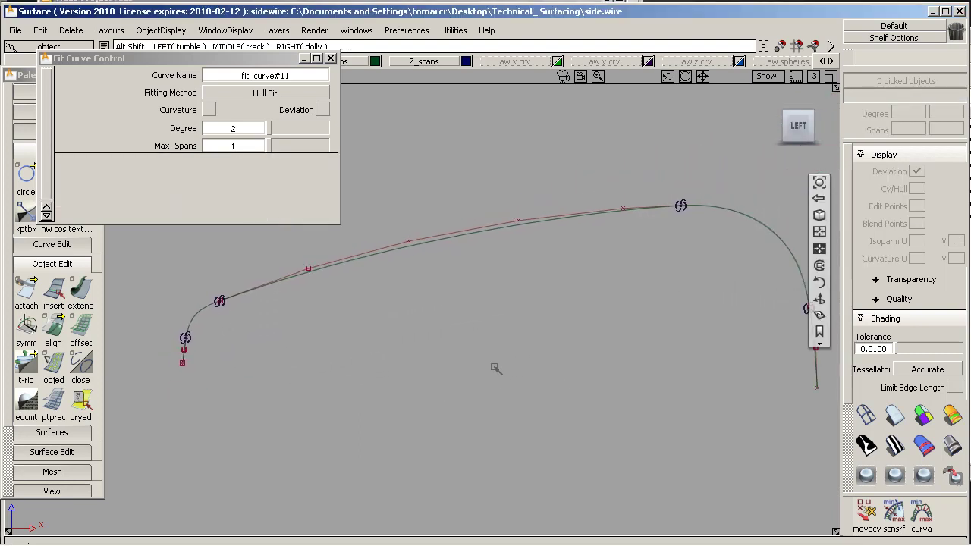
{"action": "right_click_drag", "start_coordinate": [514, 362], "coordinate": [486, 373], "text": "alt+shift"}
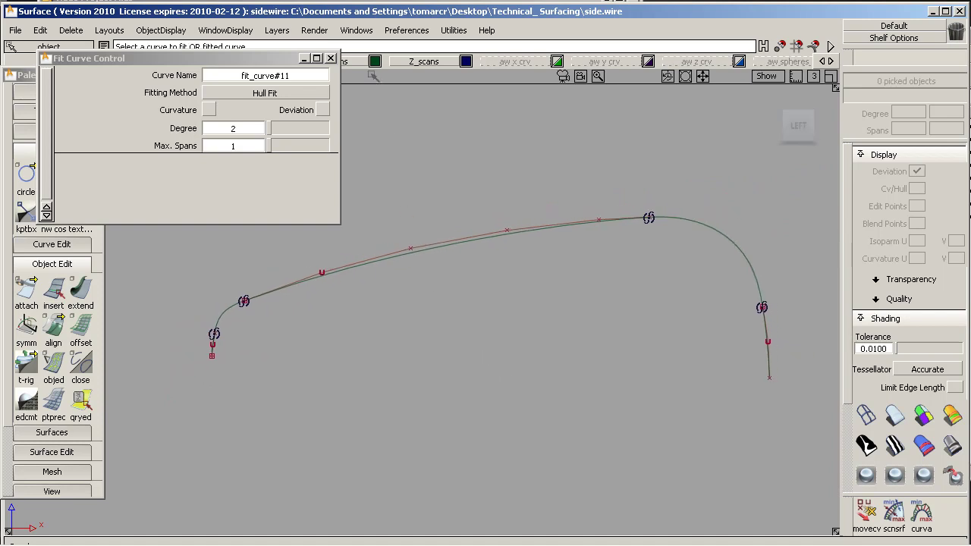
{"action": "left_click", "coordinate": [330, 58]}
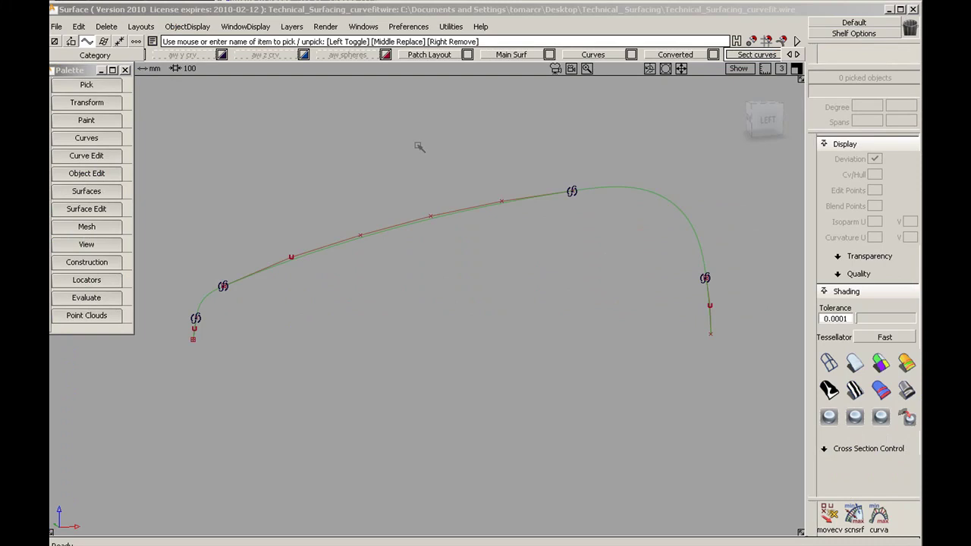
Step: Hide the scan section section#2_console_ysec_10_evpl so that only the fitted and blend curves are displayed
{"action": "left_click_drag", "start_coordinate": [420, 146], "coordinate": [472, 154], "text": "ctrl+shift"}
{"action": "left_click", "coordinate": [616, 188]}
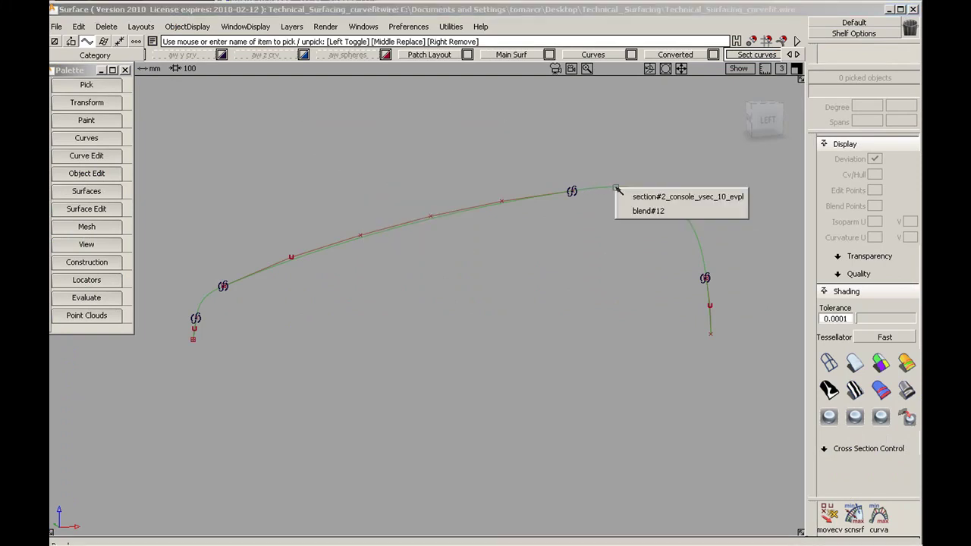
{"action": "left_click", "coordinate": [653, 197]}
{"action": "left_click", "coordinate": [189, 27]}
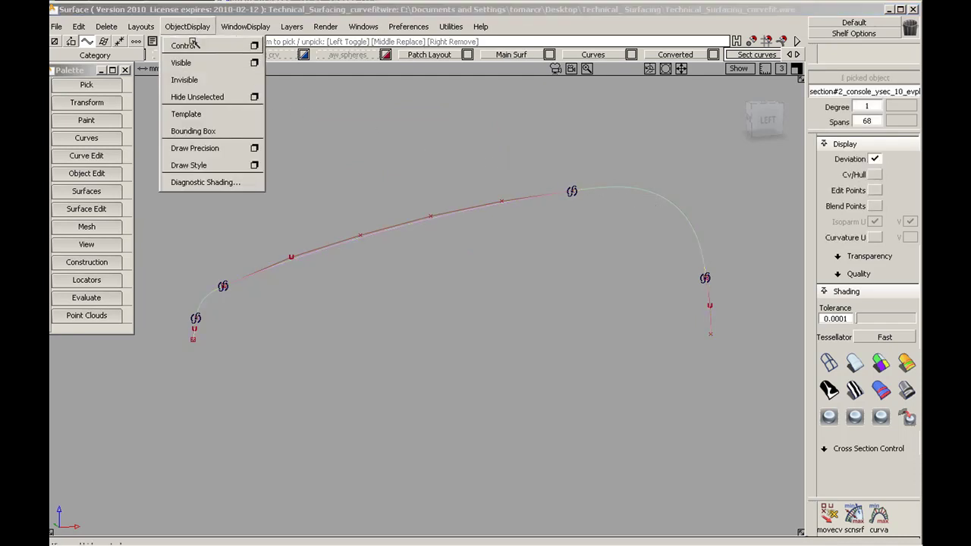
{"action": "left_click", "coordinate": [184, 79]}
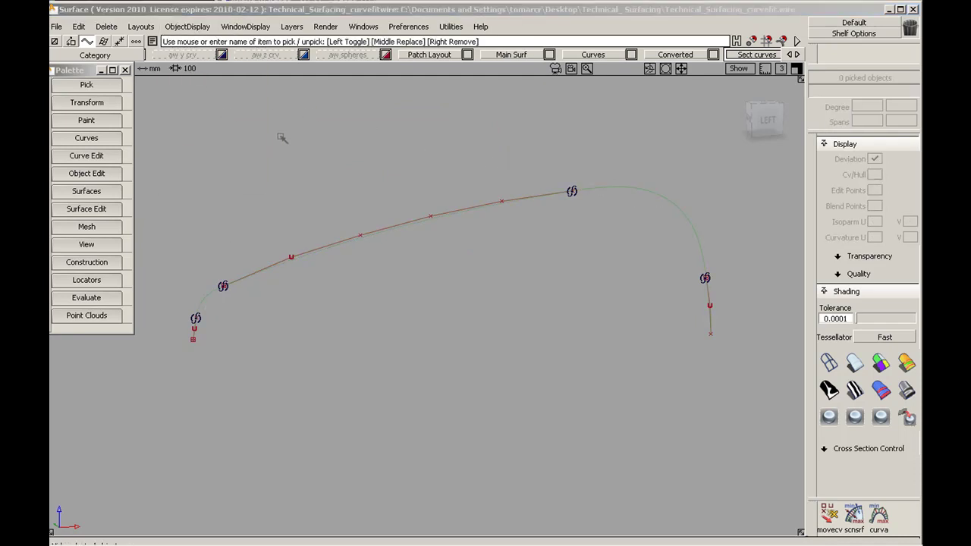
Step: Select all fitted and blend curves together and add curvature locators to them
{"action": "left_click_drag", "start_coordinate": [281, 137], "coordinate": [295, 147], "text": "ctrl+shift"}
{"action": "left_click_drag", "start_coordinate": [173, 174], "coordinate": [763, 390]}
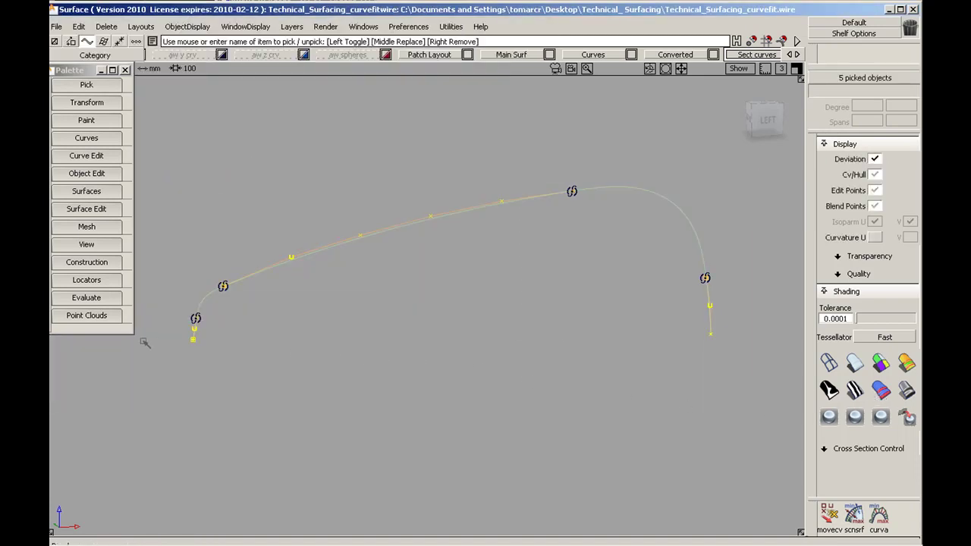
{"action": "left_click", "coordinate": [86, 280]}
{"action": "left_click", "coordinate": [88, 294]}
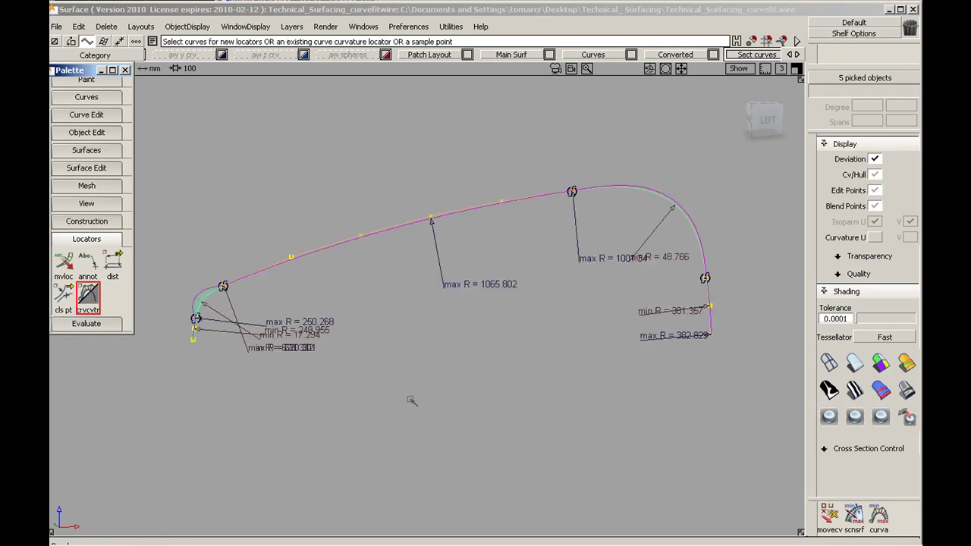
Step: Enlarge the curvature combs to make the transitions between the curves readable, and deselect the curves
{"action": "left_click_drag", "start_coordinate": [363, 422], "coordinate": [854, 394]}
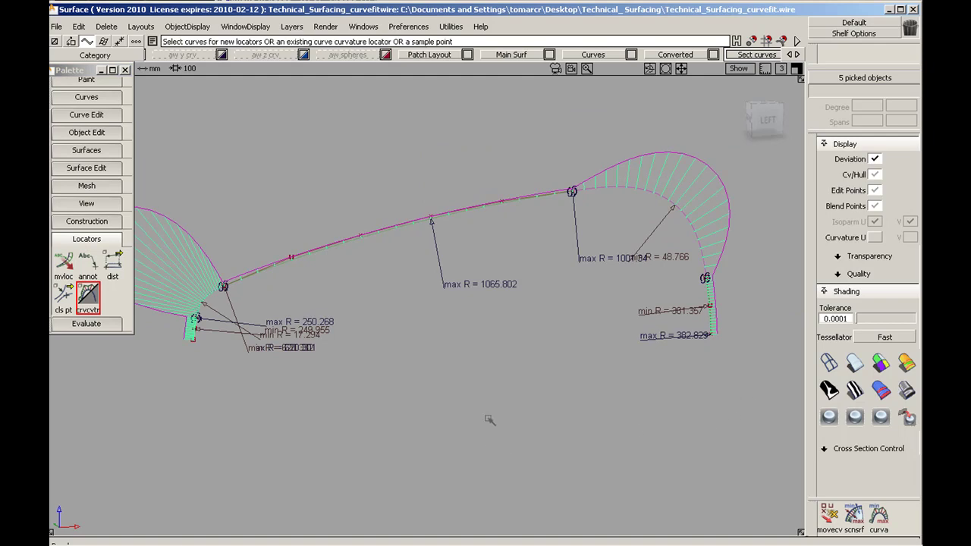
{"action": "left_click_drag", "start_coordinate": [488, 418], "coordinate": [712, 386]}
{"action": "right_click_drag", "start_coordinate": [586, 424], "coordinate": [501, 457], "text": "alt+shift"}
{"action": "middle_click_drag", "start_coordinate": [454, 455], "coordinate": [560, 504], "text": "alt+shift"}
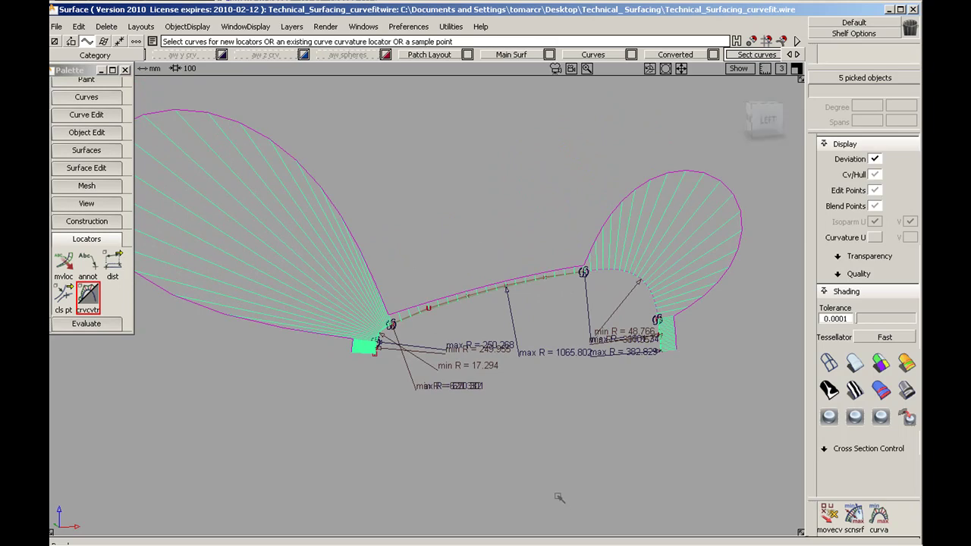
{"action": "right_click_drag", "start_coordinate": [411, 331], "coordinate": [472, 317], "text": "alt+shift"}
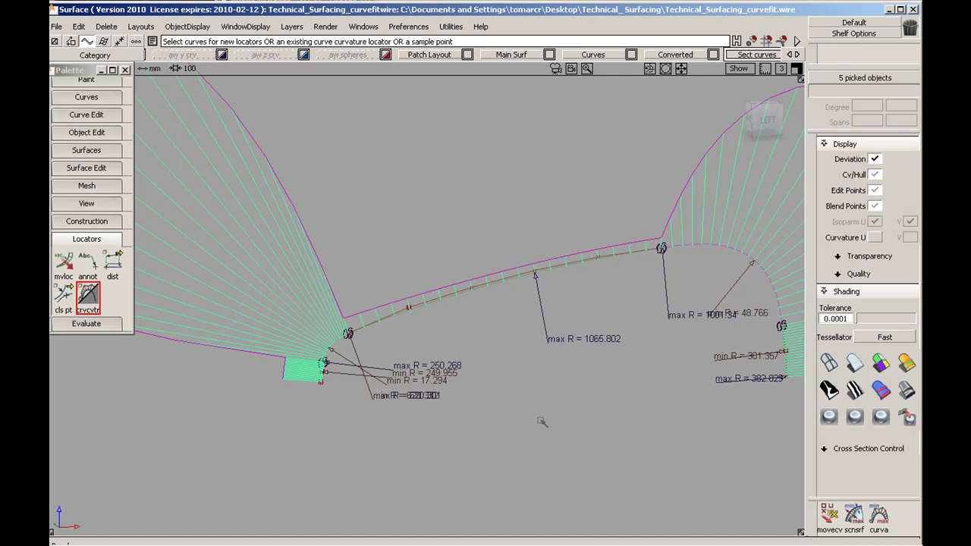
{"action": "left_click_drag", "start_coordinate": [538, 417], "coordinate": [527, 180], "text": "ctrl+shift"}
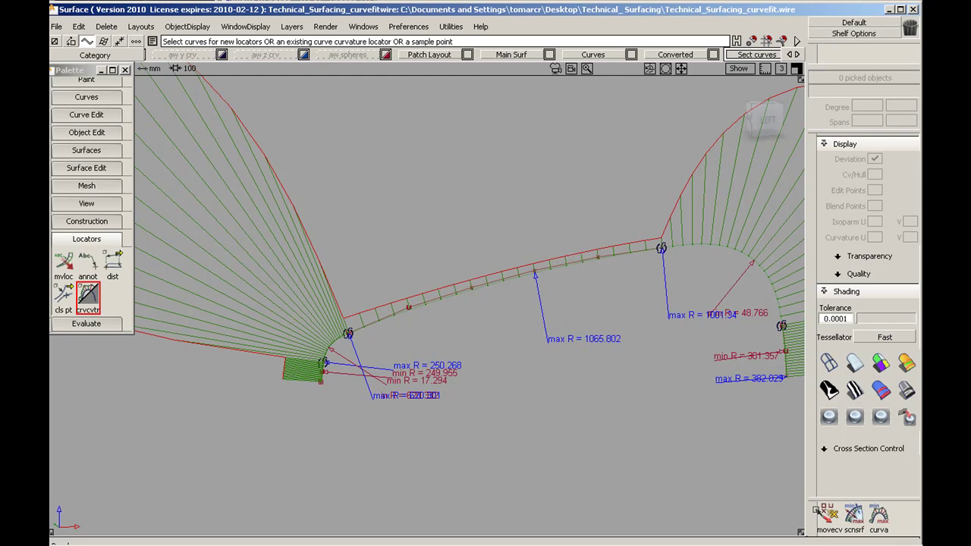
Step: With CV Move in SLIDE mode, accept removing the long curve's history and slide its CVs nearest the large corner toward the blend
{"action": "left_click", "coordinate": [829, 516]}
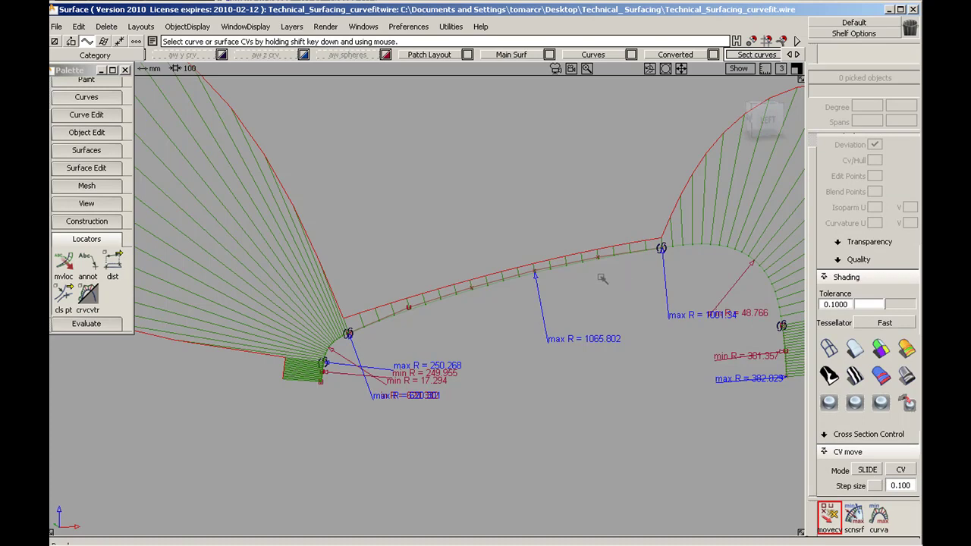
{"action": "right_click_drag", "start_coordinate": [601, 278], "coordinate": [630, 271], "text": "alt+shift"}
{"action": "middle_click_drag", "start_coordinate": [630, 270], "coordinate": [453, 293], "text": "alt+shift"}
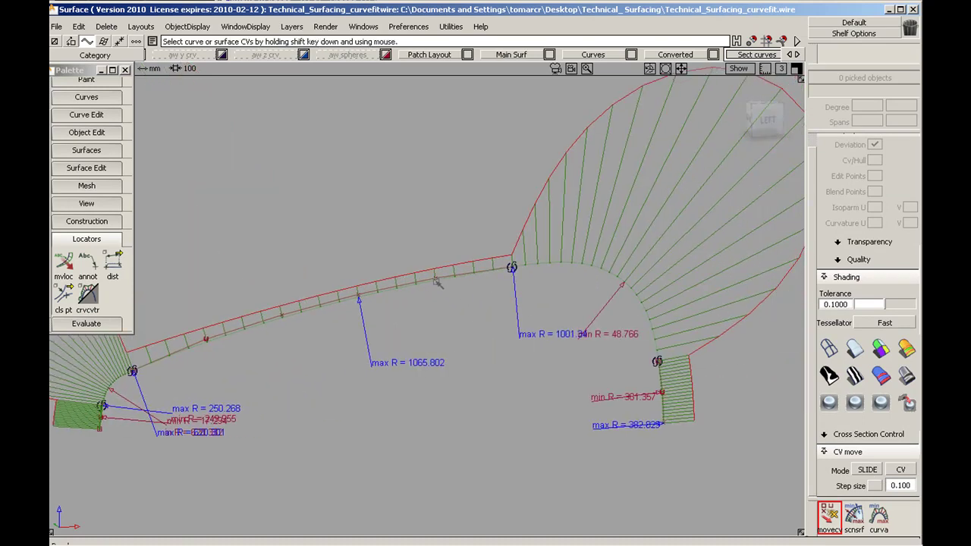
{"action": "left_click", "coordinate": [436, 279]}
{"action": "left_click", "coordinate": [373, 258]}
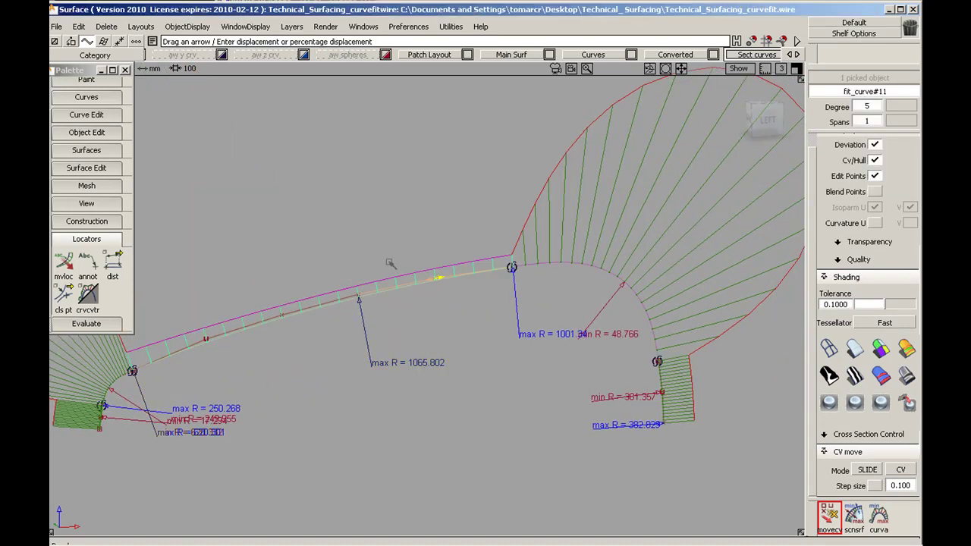
{"action": "left_click_drag", "start_coordinate": [441, 279], "coordinate": [473, 277]}
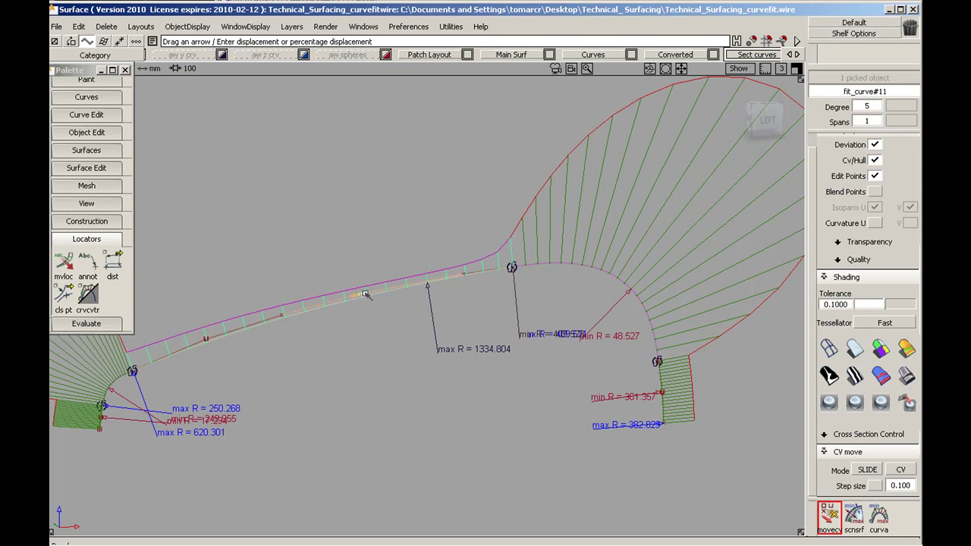
{"action": "left_click_drag", "start_coordinate": [365, 295], "coordinate": [476, 278]}
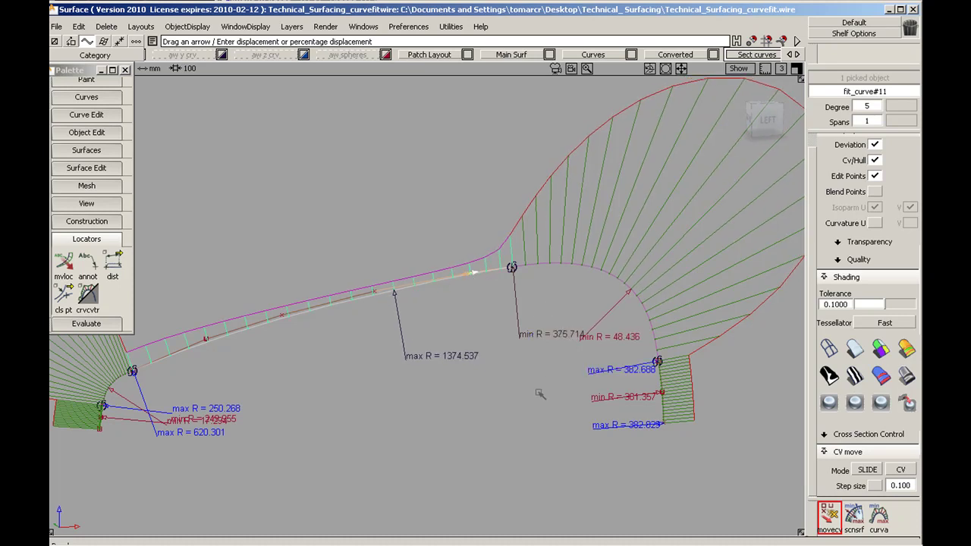
{"action": "left_click_drag", "start_coordinate": [527, 431], "coordinate": [529, 247], "text": "ctrl+shift"}
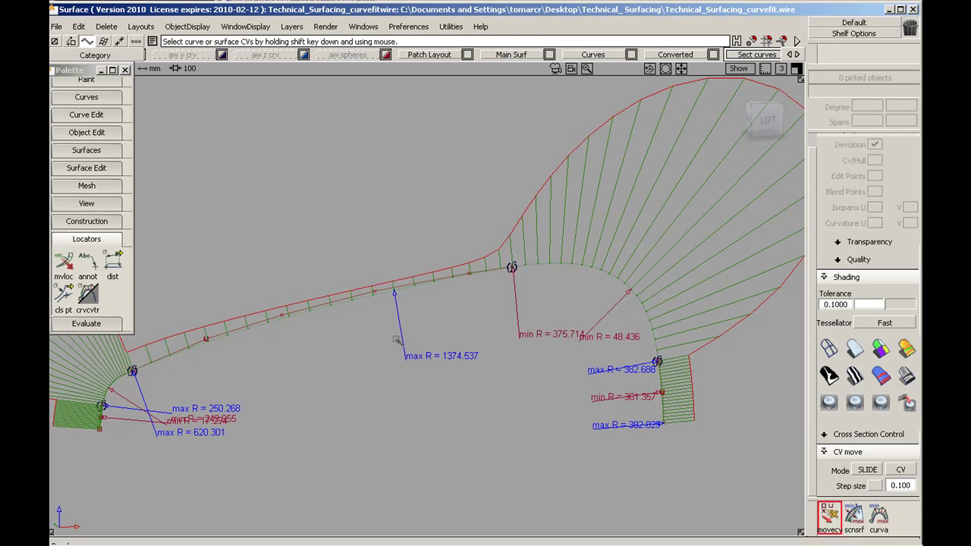
Step: Accept removing the history of the short end curve beside the large corner, and slide its middle CV toward the blend
{"action": "left_click", "coordinate": [661, 393]}
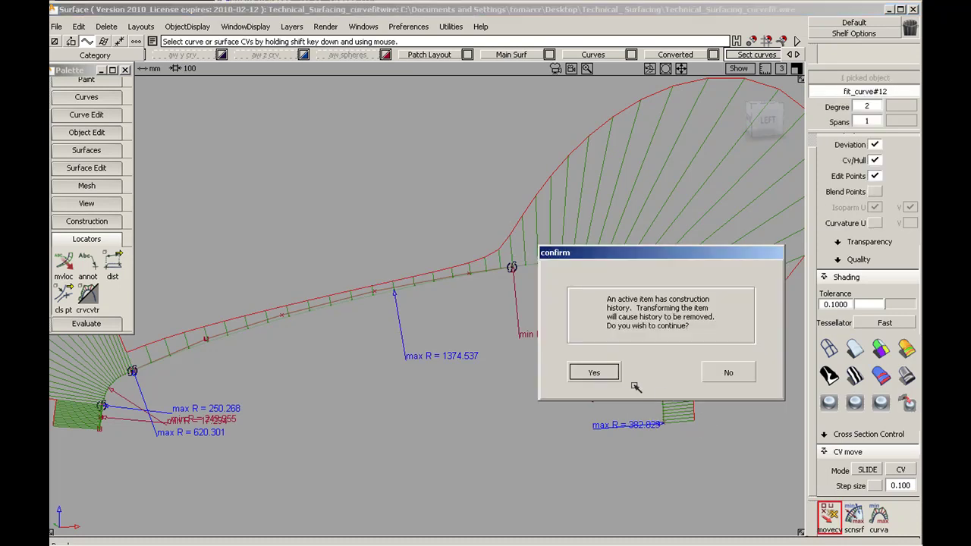
{"action": "left_click", "coordinate": [610, 376]}
{"action": "left_click_drag", "start_coordinate": [662, 387], "coordinate": [663, 379]}
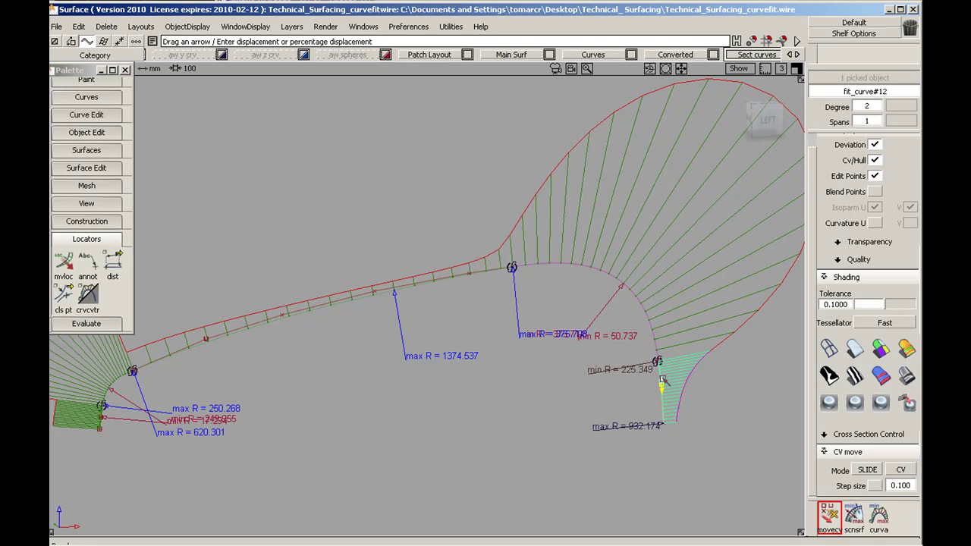
{"action": "left_click_drag", "start_coordinate": [504, 456], "coordinate": [507, 396], "text": "ctrl+shift"}
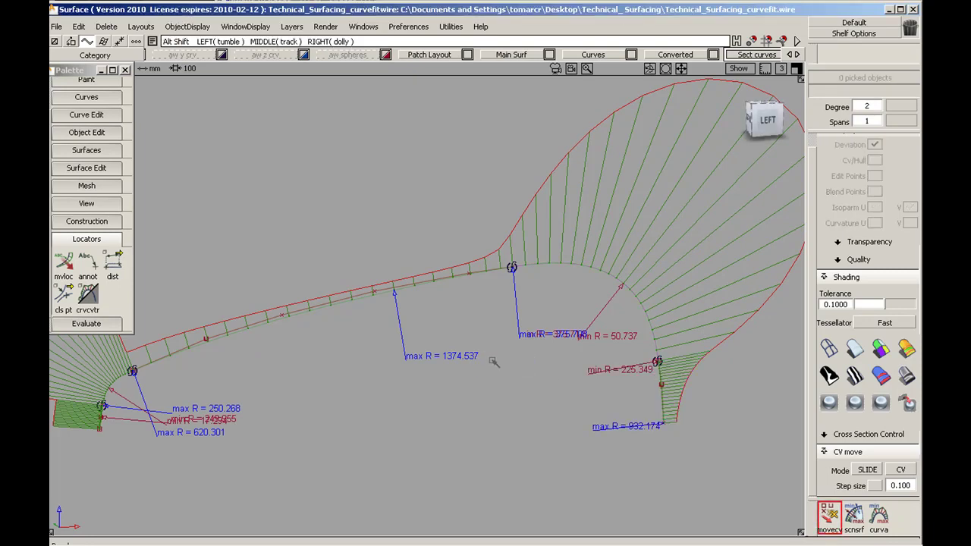
Step: Slide the long curve's CVs nearest the small corner toward the blend, and deselect the curve
{"action": "right_click_drag", "start_coordinate": [492, 359], "coordinate": [366, 335], "text": "alt+shift"}
{"action": "mouse_move", "coordinate": [366, 334]}
{"action": "middle_mouse_down", "text": "alt+shift"}
{"action": "mouse_move", "coordinate": [347, 341]}
{"action": "mouse_move", "coordinate": [569, 313]}
{"action": "middle_mouse_up", "text": "alt+shift"}
{"action": "left_click_drag", "start_coordinate": [444, 362], "coordinate": [510, 344], "text": "alt+shift"}
{"action": "left_click", "coordinate": [524, 328]}
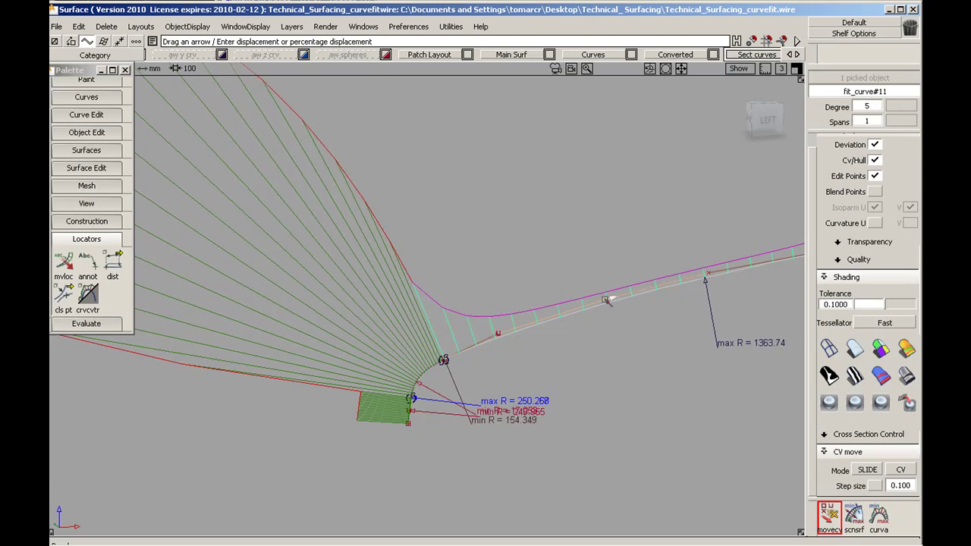
{"action": "left_click_drag", "start_coordinate": [607, 297], "coordinate": [595, 304]}
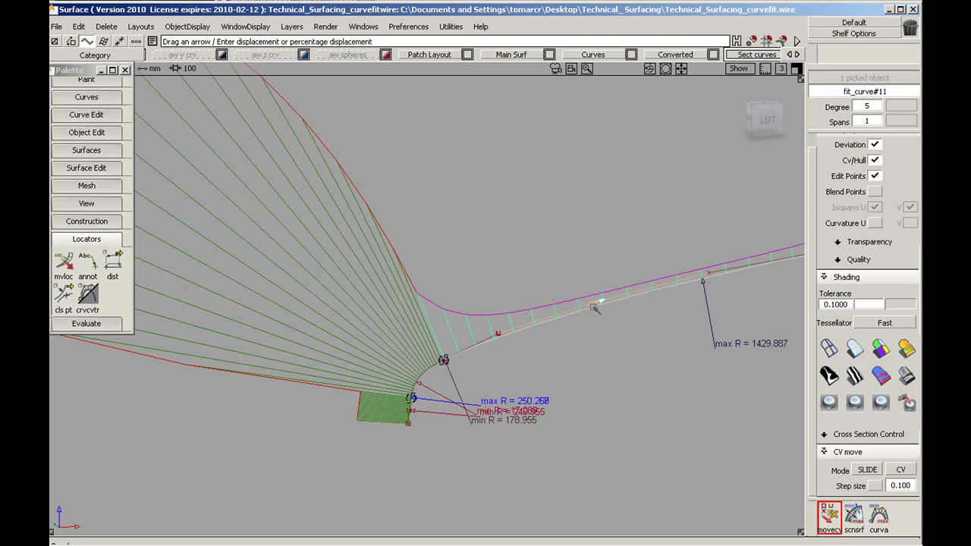
{"action": "left_click_drag", "start_coordinate": [599, 304], "coordinate": [598, 311], "text": "alt+shift"}
{"action": "left_click", "coordinate": [443, 420]}
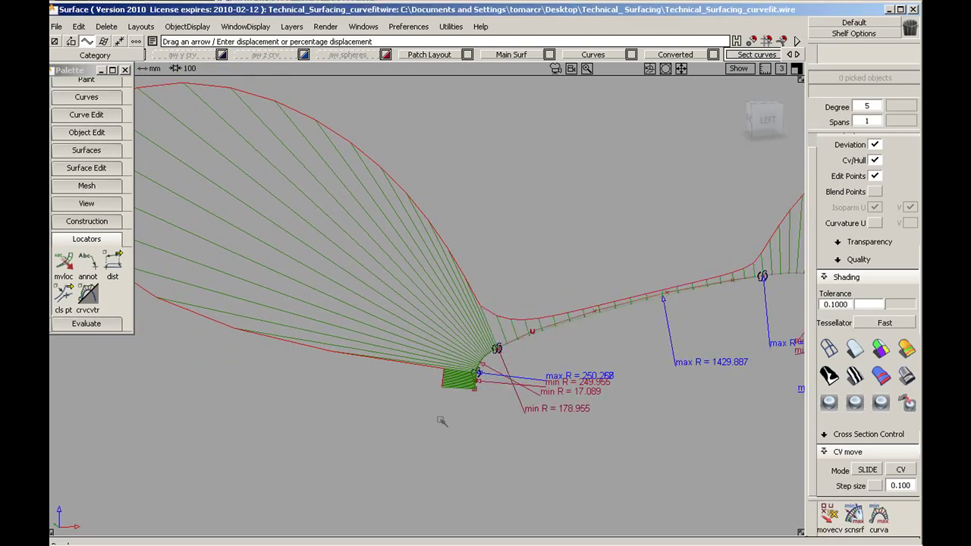
Step: Accept removing the history of the short end curve beside the small corner, slide its middle CV toward the blend, and deselect it
{"action": "right_click_drag", "start_coordinate": [443, 421], "coordinate": [548, 380], "text": "alt+shift"}
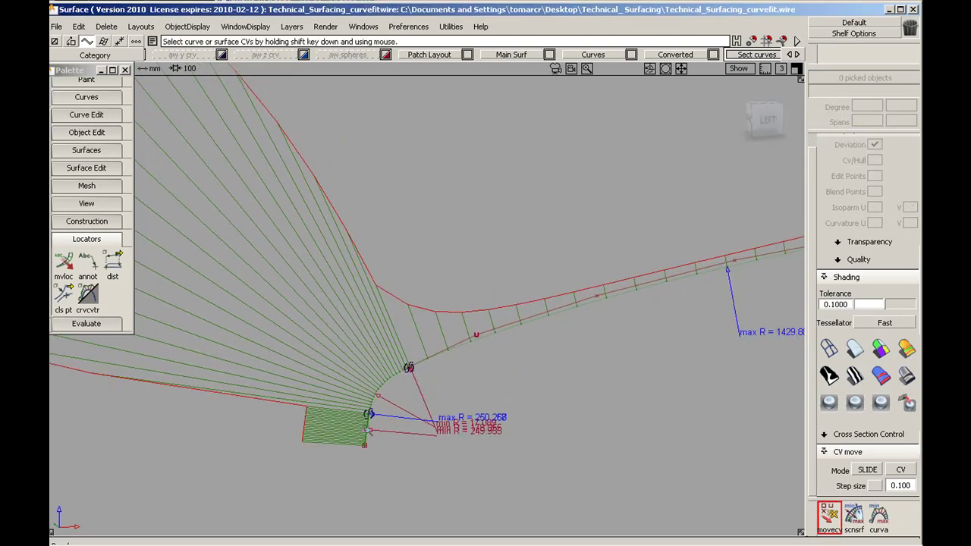
{"action": "left_click", "coordinate": [368, 428]}
{"action": "left_click", "coordinate": [297, 407]}
{"action": "left_click_drag", "start_coordinate": [366, 426], "coordinate": [369, 419]}
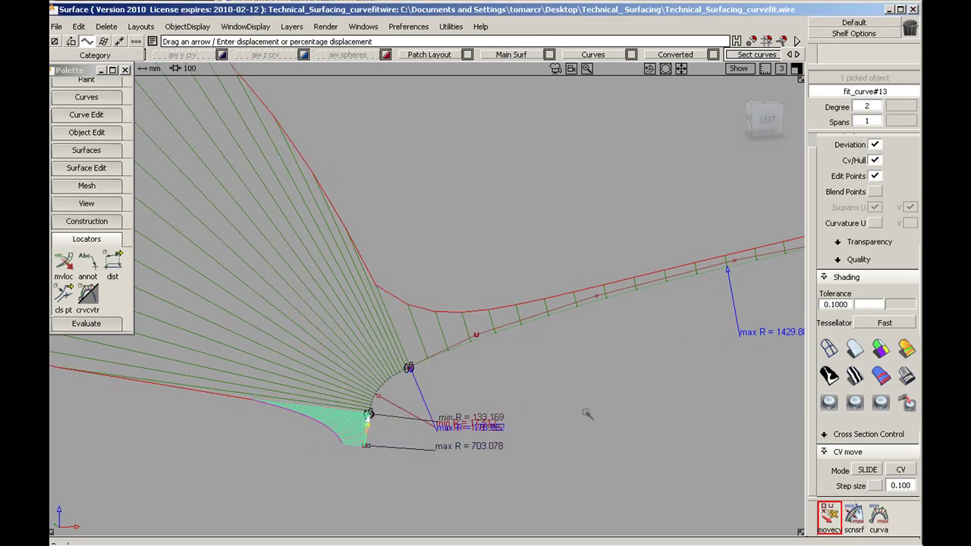
{"action": "left_click", "coordinate": [575, 322]}
Step: Examine the curvature combs along the whole refined section and across the section curves of the full model
{"action": "right_click_drag", "start_coordinate": [592, 333], "coordinate": [504, 405], "text": "alt+shift"}
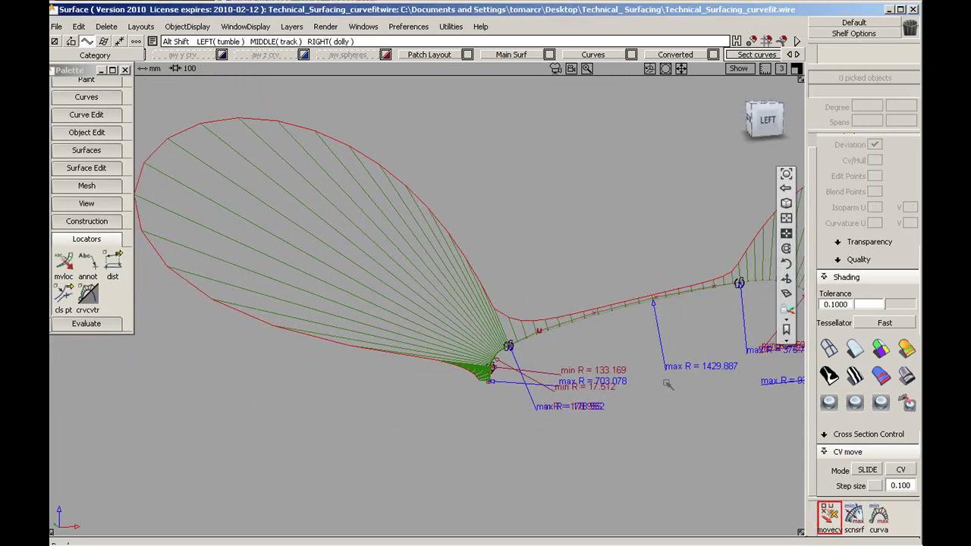
{"action": "middle_click_drag", "start_coordinate": [669, 385], "coordinate": [599, 356], "text": "alt+shift"}
{"action": "right_click_drag", "start_coordinate": [644, 365], "coordinate": [604, 395], "text": "alt+shift"}
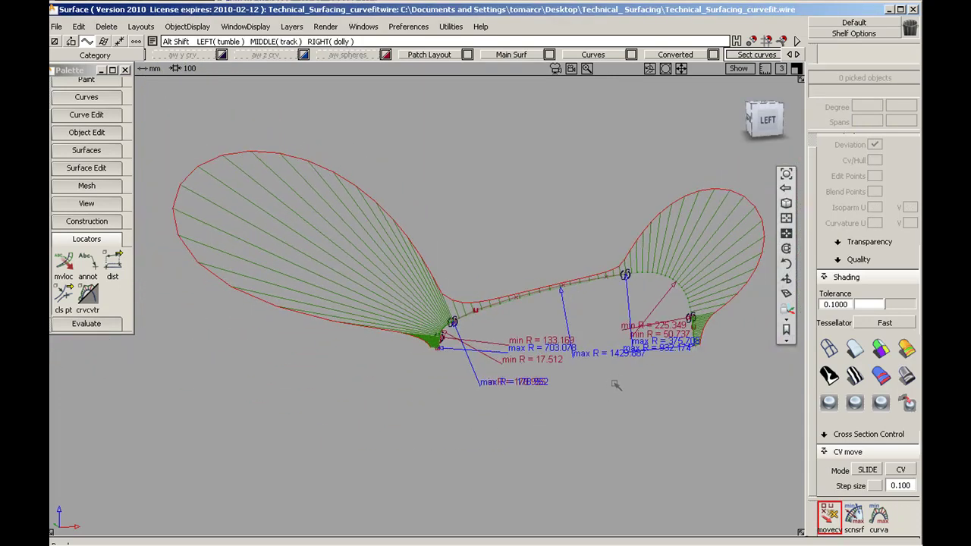
{"action": "left_click_drag", "start_coordinate": [617, 385], "coordinate": [599, 273], "text": "alt+shift"}
{"action": "mouse_move", "coordinate": [576, 331]}
{"action": "left_mouse_down", "text": "alt+shift"}
{"action": "mouse_move", "coordinate": [601, 318]}
{"action": "mouse_move", "coordinate": [578, 326]}
{"action": "left_mouse_up", "text": "alt+shift"}
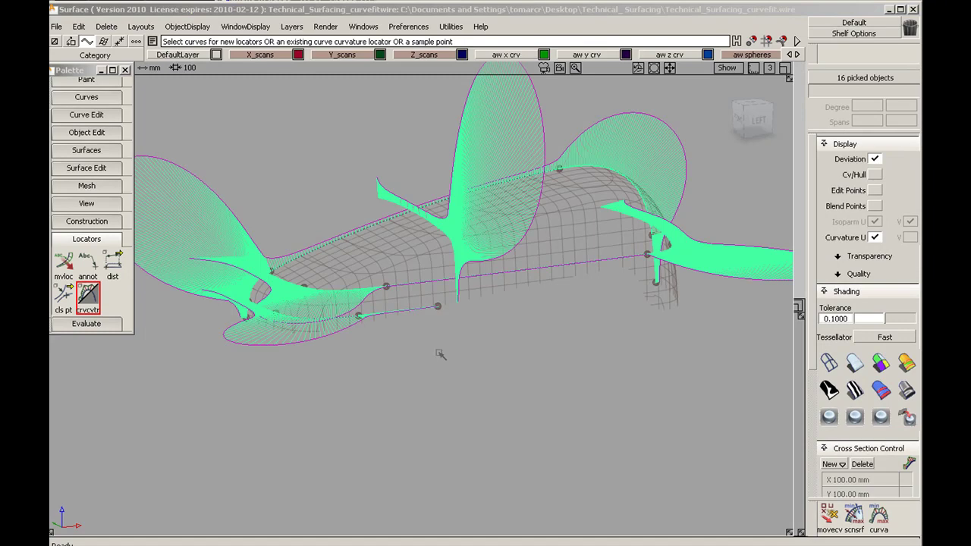
{"action": "left_click_drag", "start_coordinate": [407, 310], "coordinate": [327, 302], "text": "alt+shift"}
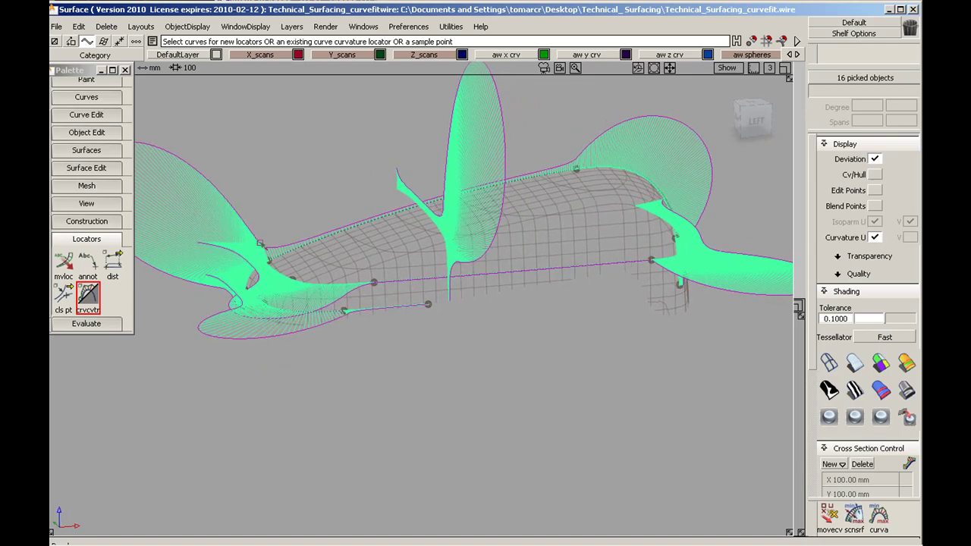
Step: Deselect the section curves and hide their curvature combs
{"action": "left_click", "coordinate": [340, 340]}
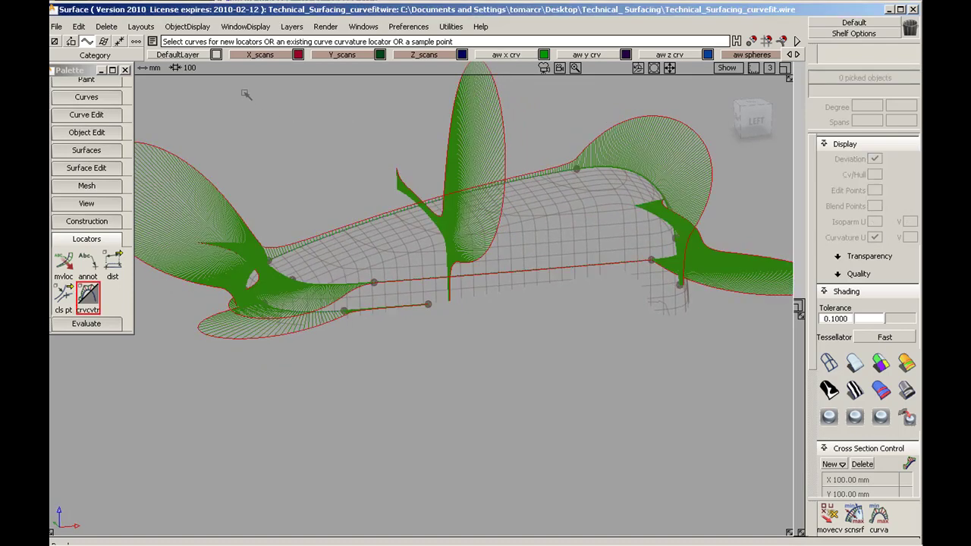
{"action": "left_click", "coordinate": [141, 26]}
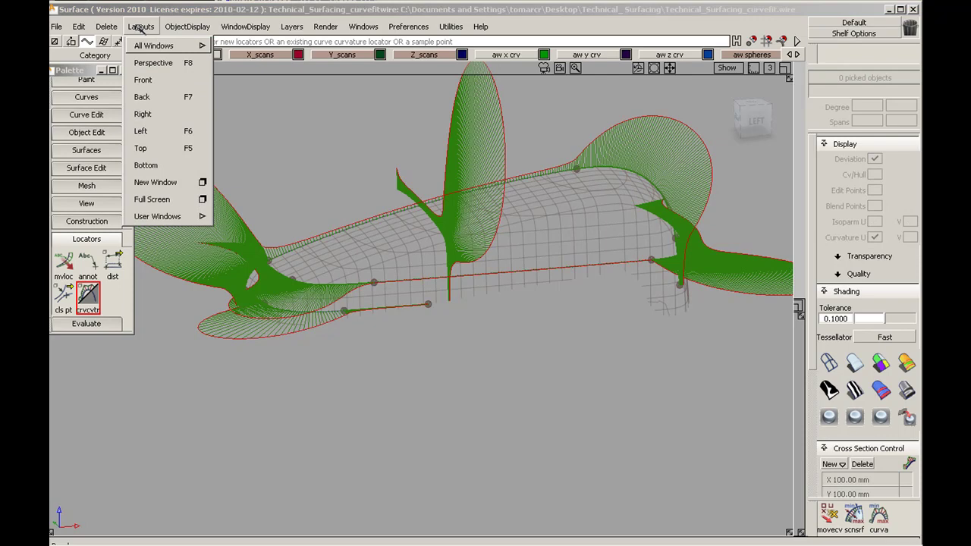
{"action": "mouse_move", "coordinate": [188, 27]}
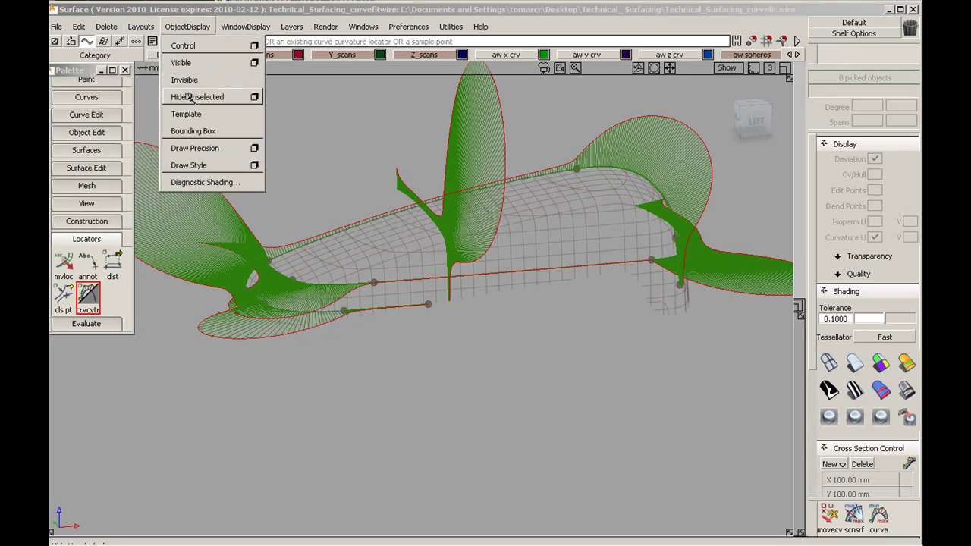
{"action": "left_click", "coordinate": [191, 96]}
Step: Examine the scan section grid and the spheres marking the curve ends around both ends of the model
{"action": "right_click_drag", "start_coordinate": [425, 274], "coordinate": [282, 251], "text": "alt+shift"}
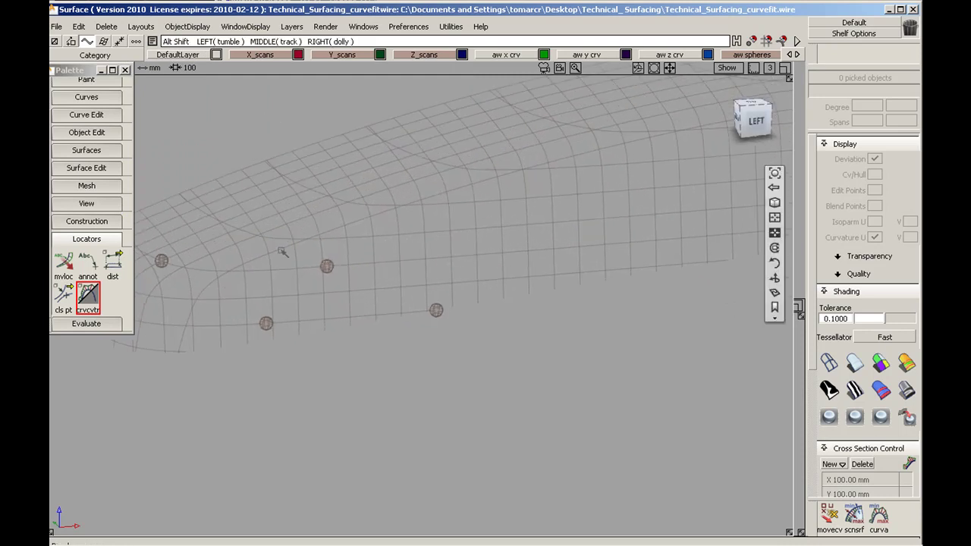
{"action": "middle_click_drag", "start_coordinate": [245, 252], "coordinate": [269, 251], "text": "alt+shift"}
{"action": "right_click_drag", "start_coordinate": [269, 252], "coordinate": [372, 250], "text": "alt+shift"}
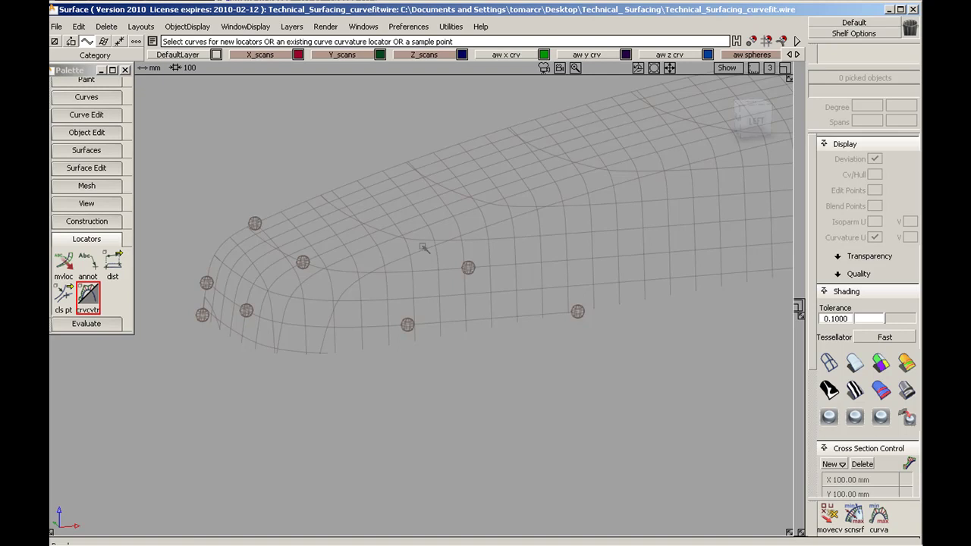
{"action": "right_click_drag", "start_coordinate": [608, 202], "coordinate": [573, 249], "text": "alt+shift"}
{"action": "left_click_drag", "start_coordinate": [573, 249], "coordinate": [511, 271], "text": "alt+shift"}
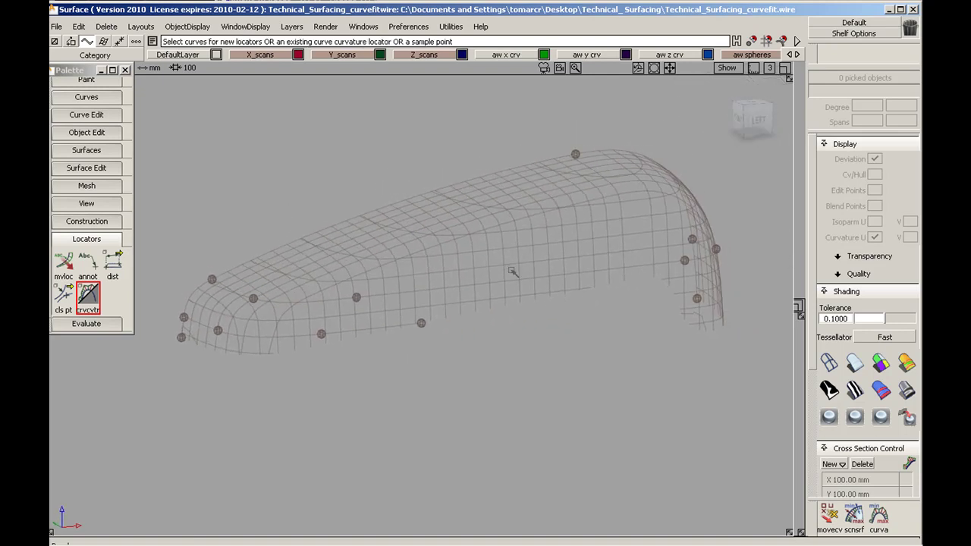